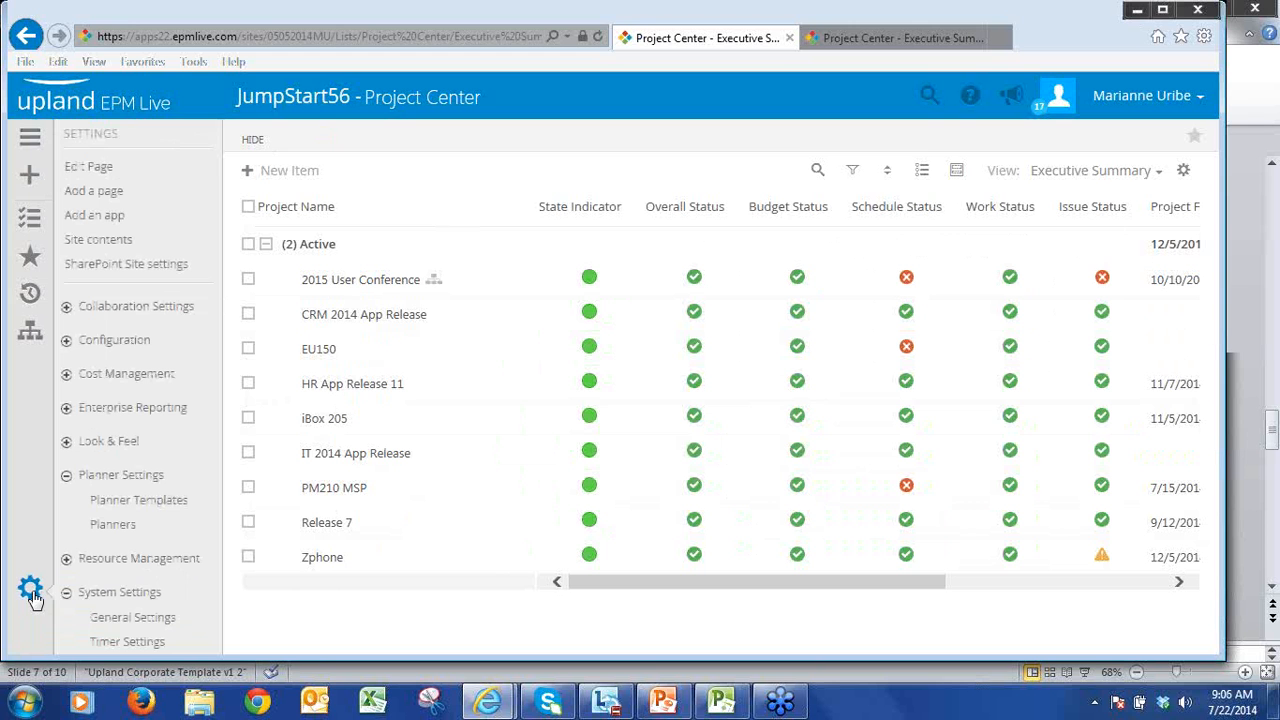
Step: Open the Issue KanBan Board planner for editing from the planner administration list
click(112, 525)
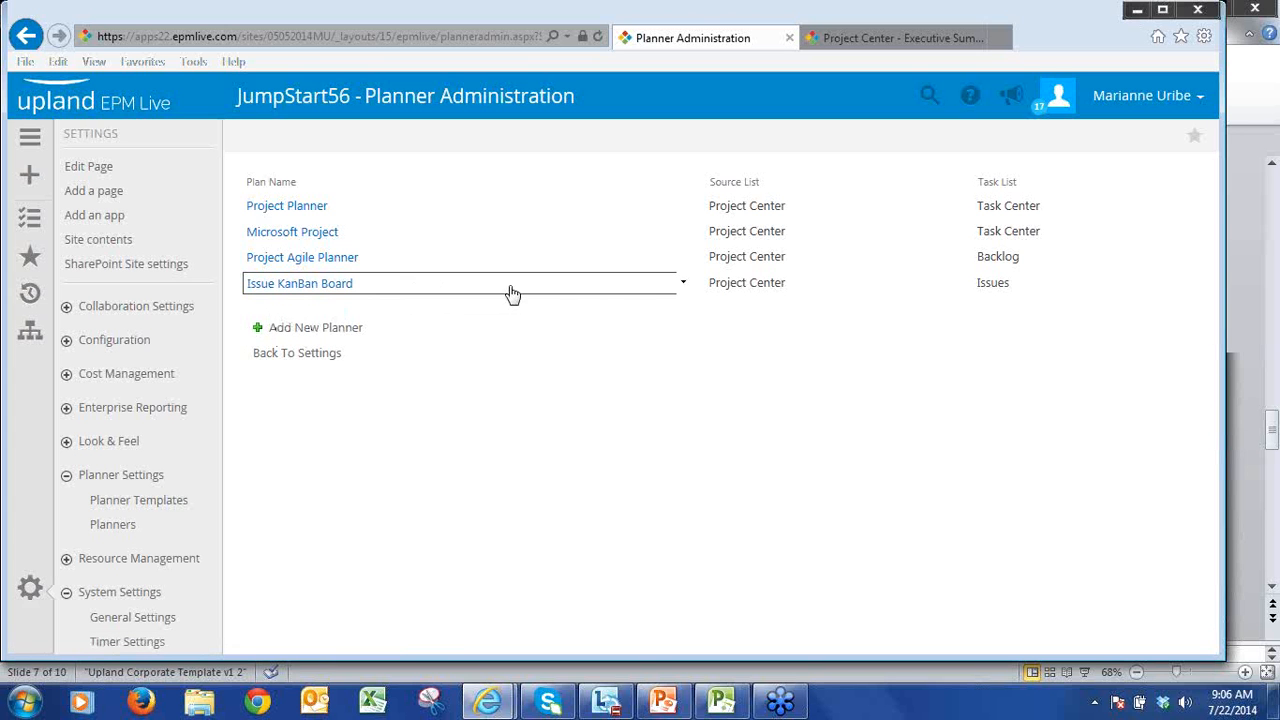
click(683, 287)
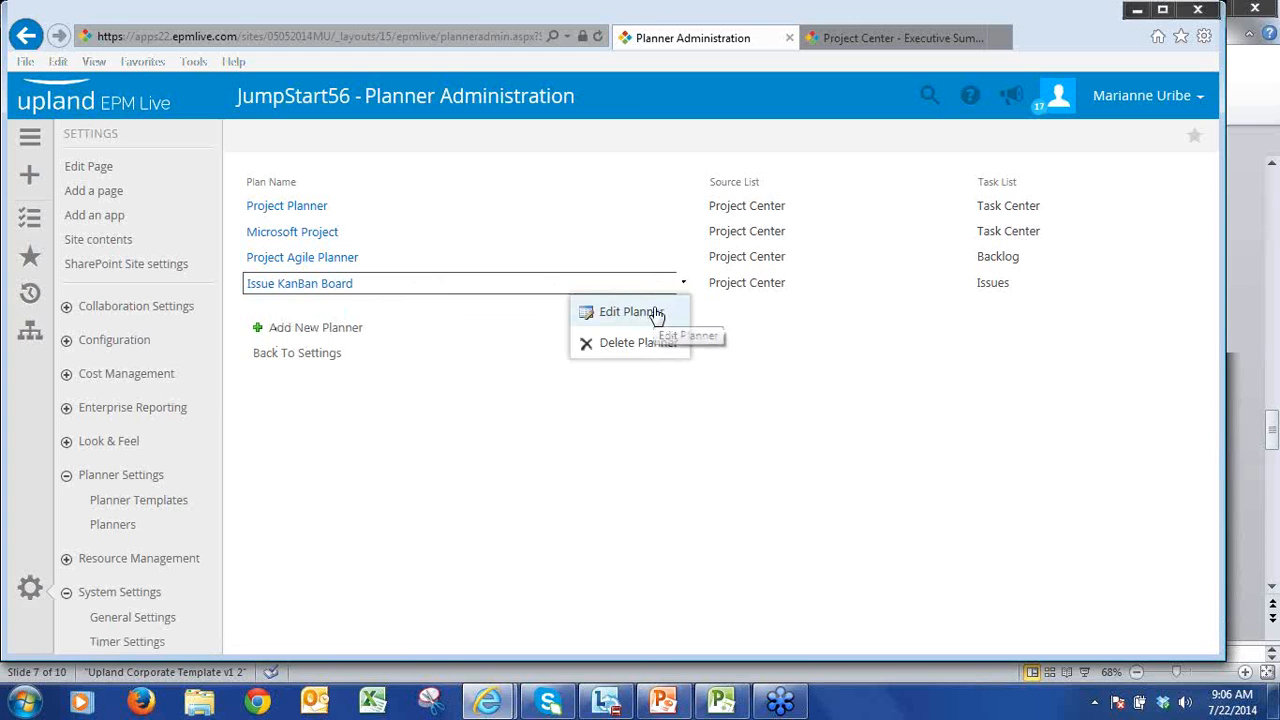
click(652, 313)
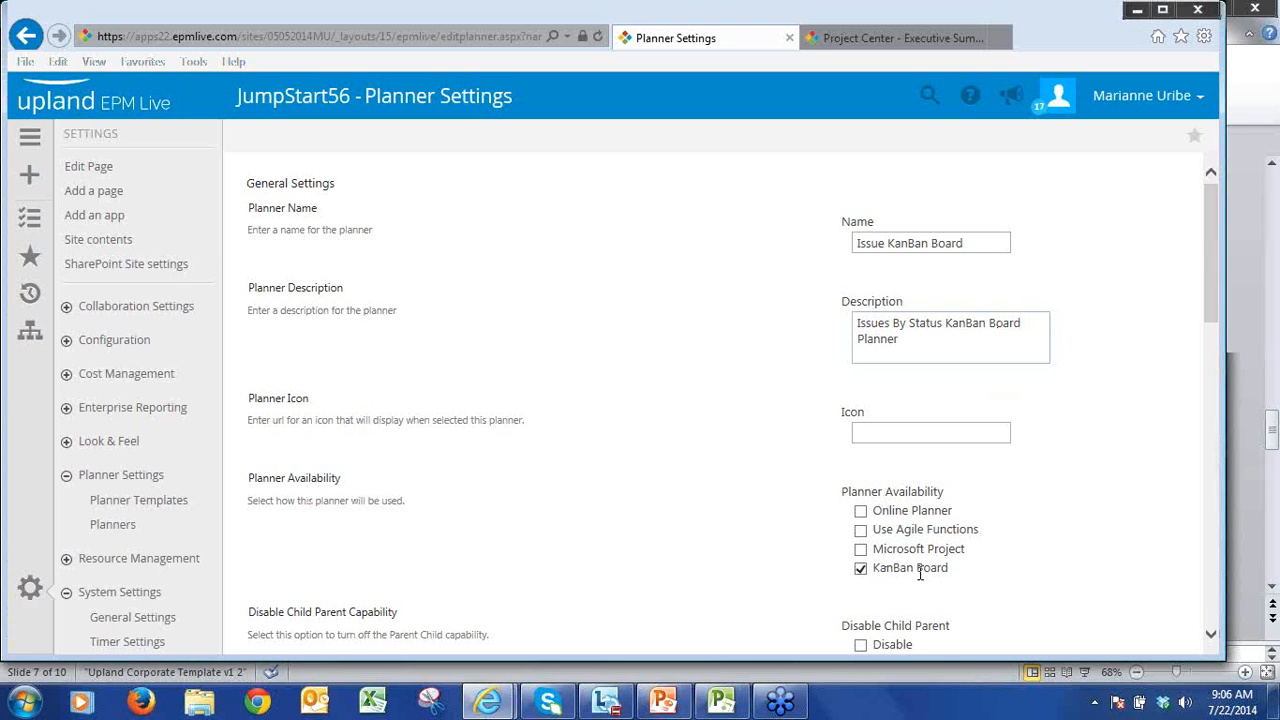
Step: Choose Project Center as the planner's source list and Issues as its task list
scroll(1080, 568, down, 3)
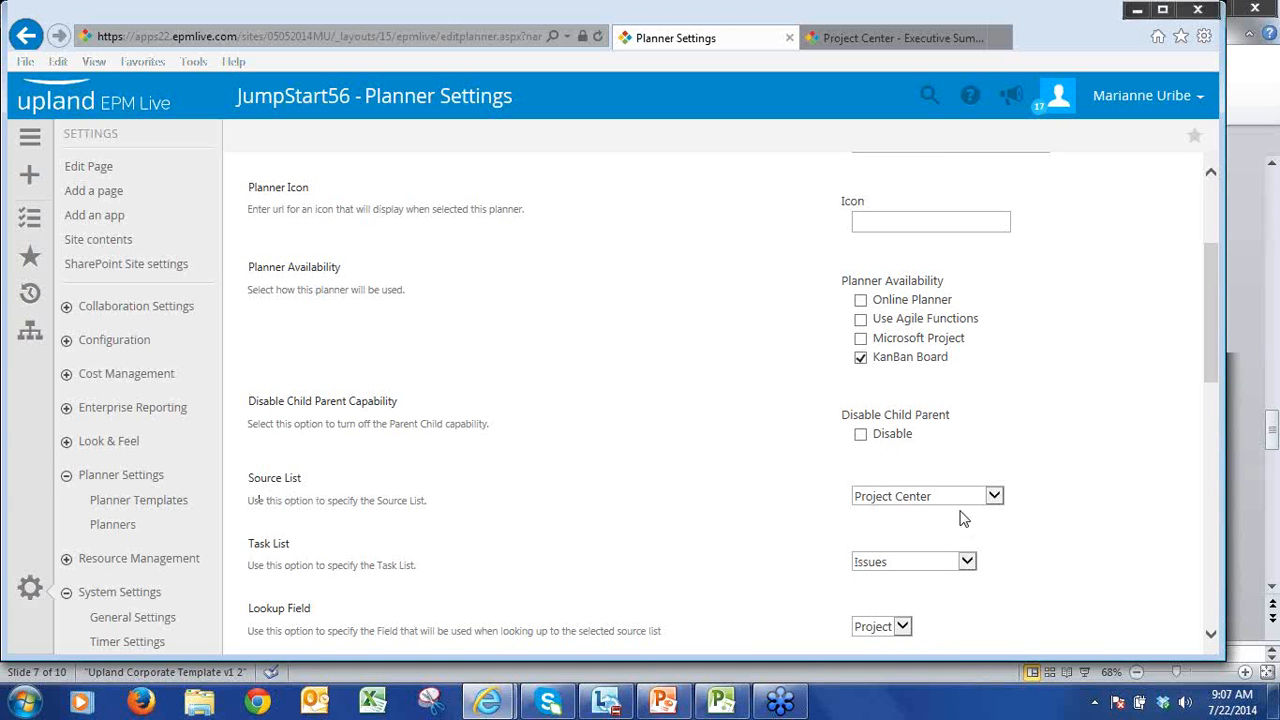
scroll(1020, 505, down, 2)
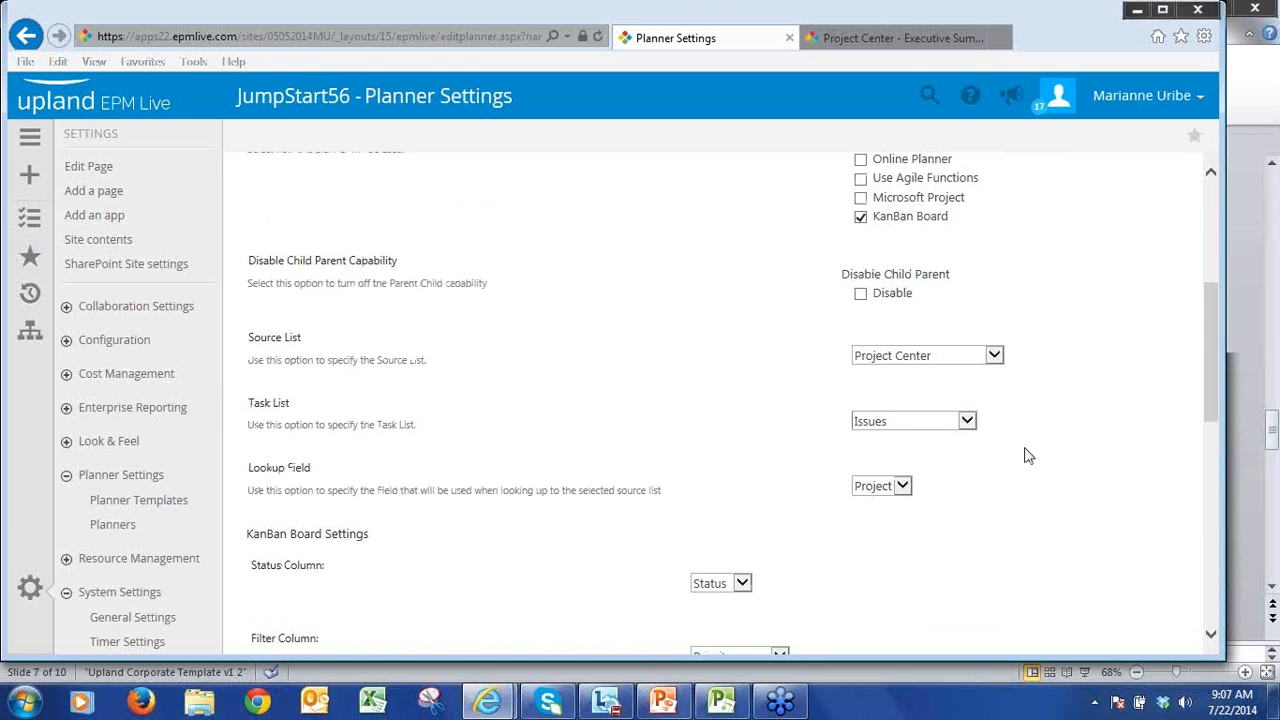
click(995, 357)
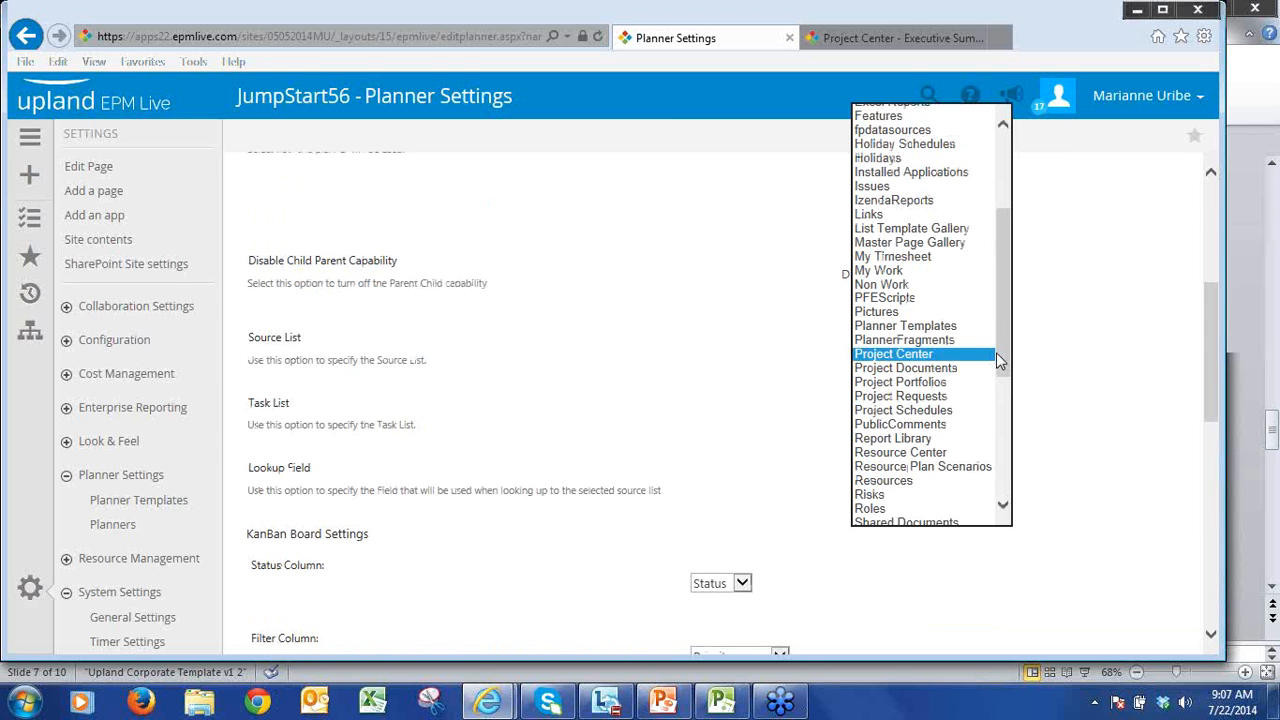
click(993, 354)
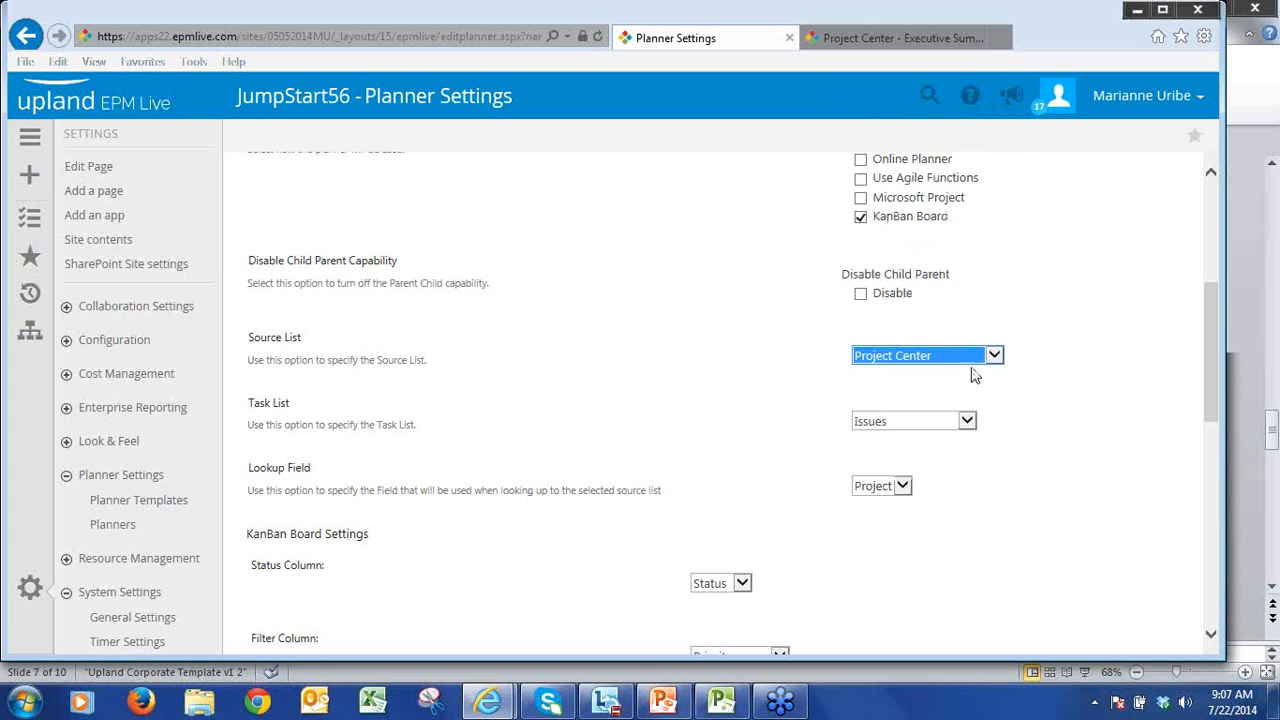
click(967, 422)
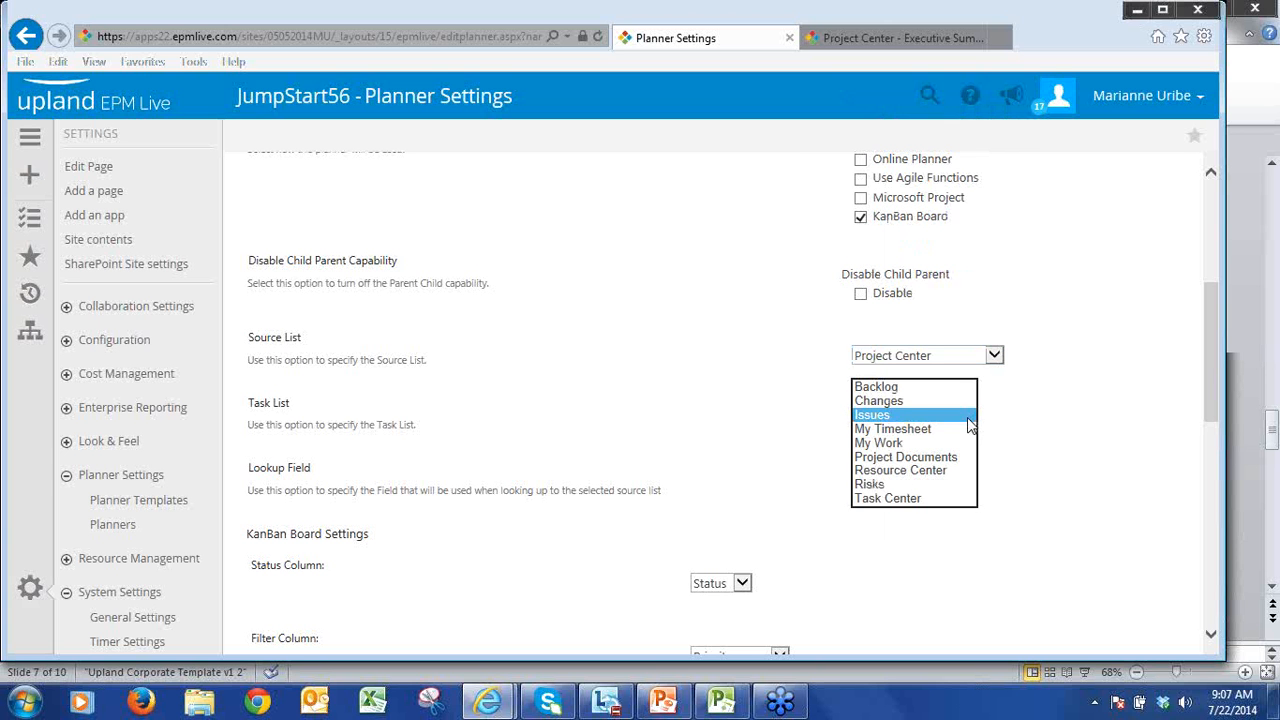
click(967, 420)
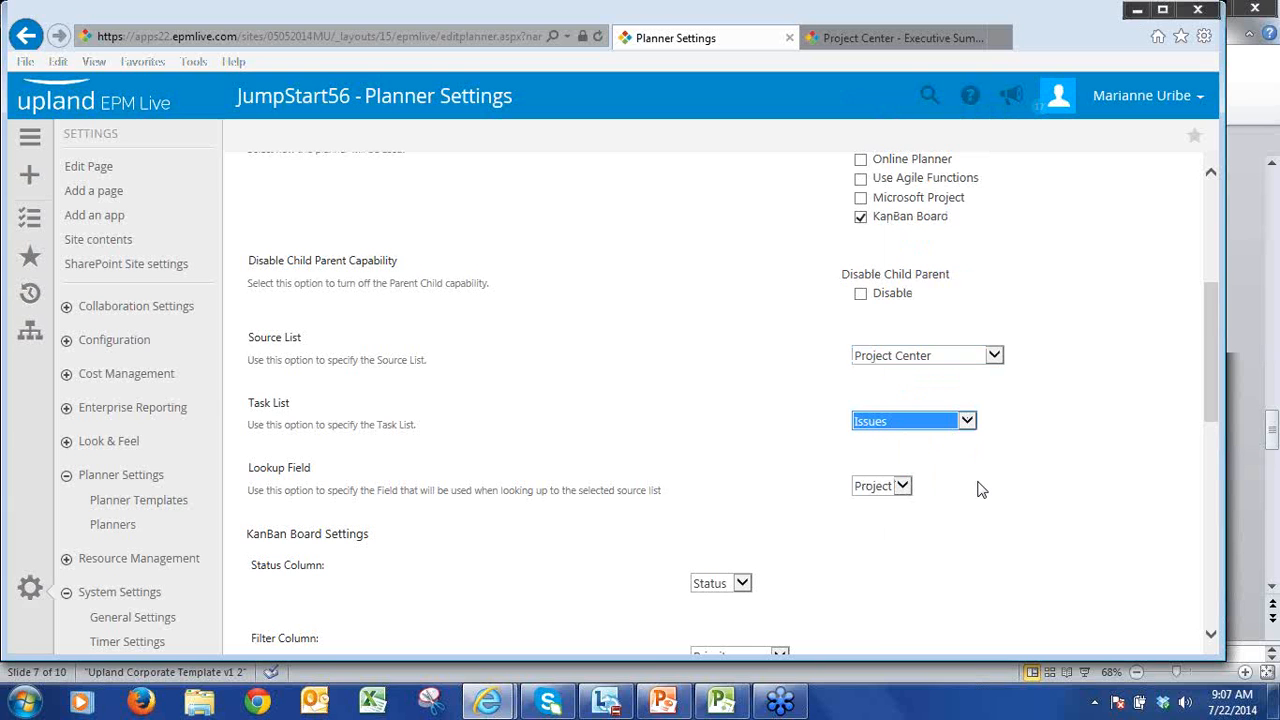
Step: Set the KanBan board's status column to Status and its filter column to Priority
scroll(980, 489, down, 2)
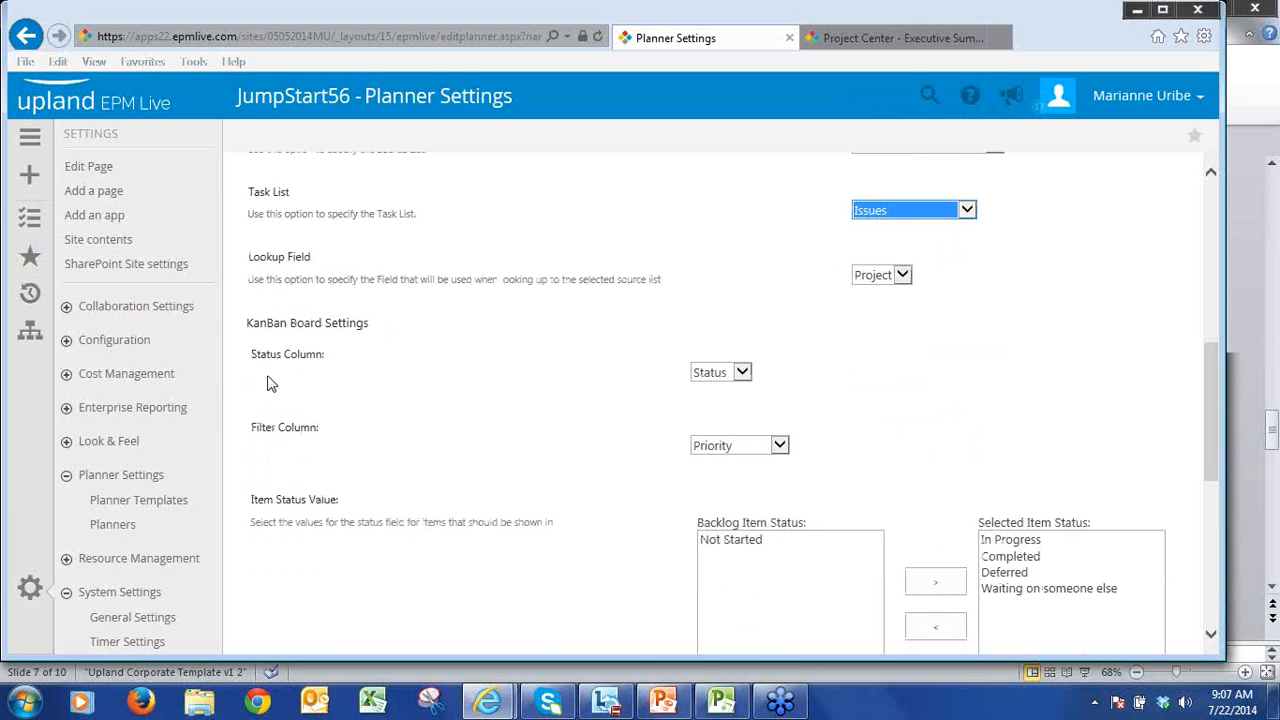
click(743, 376)
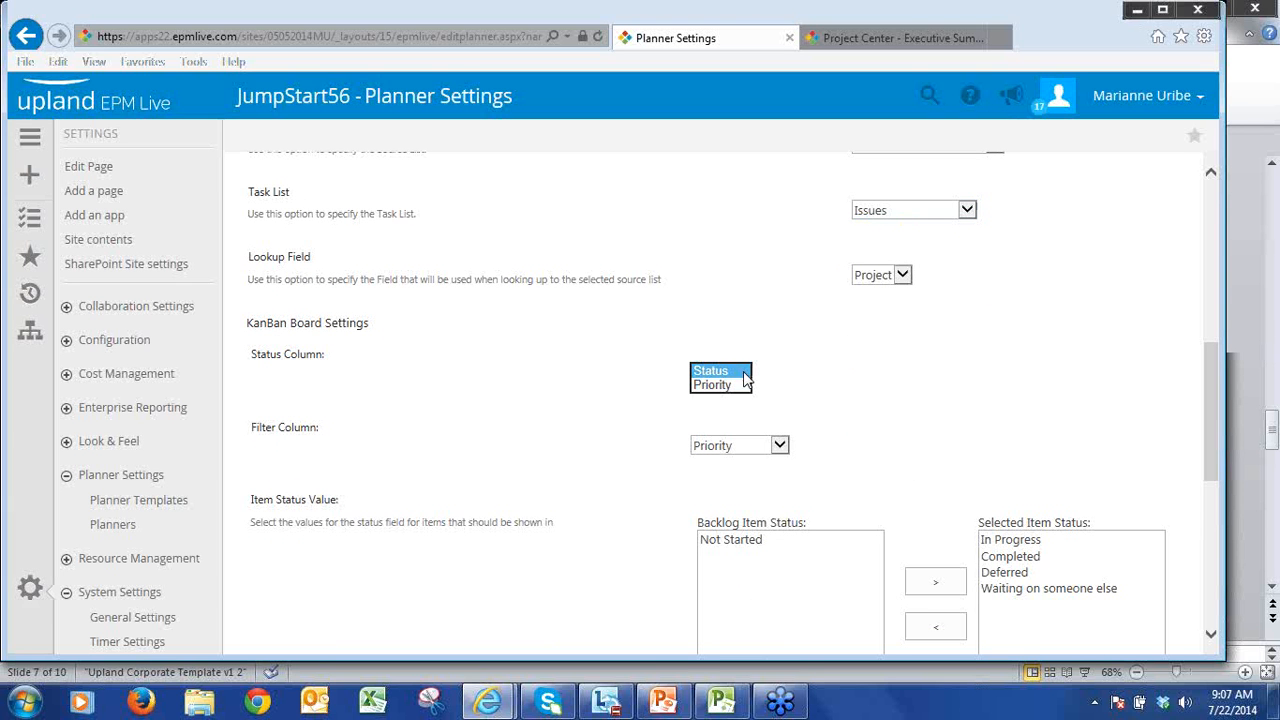
click(743, 372)
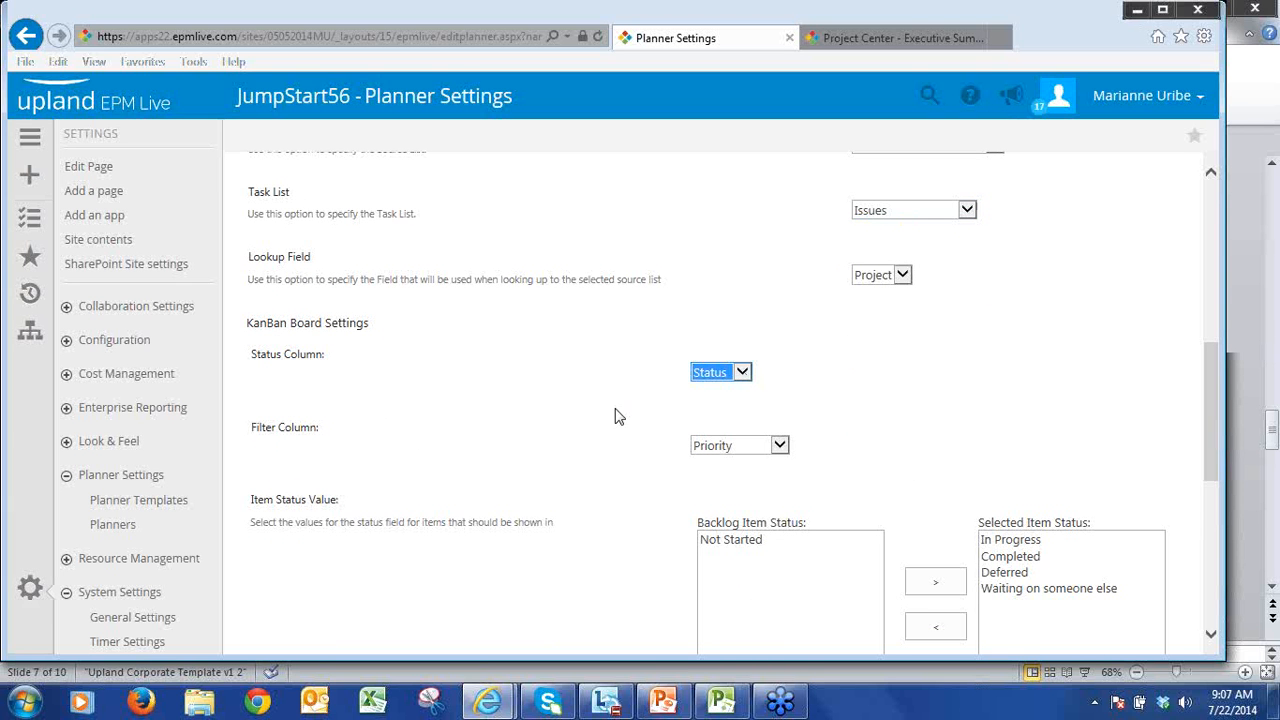
click(775, 446)
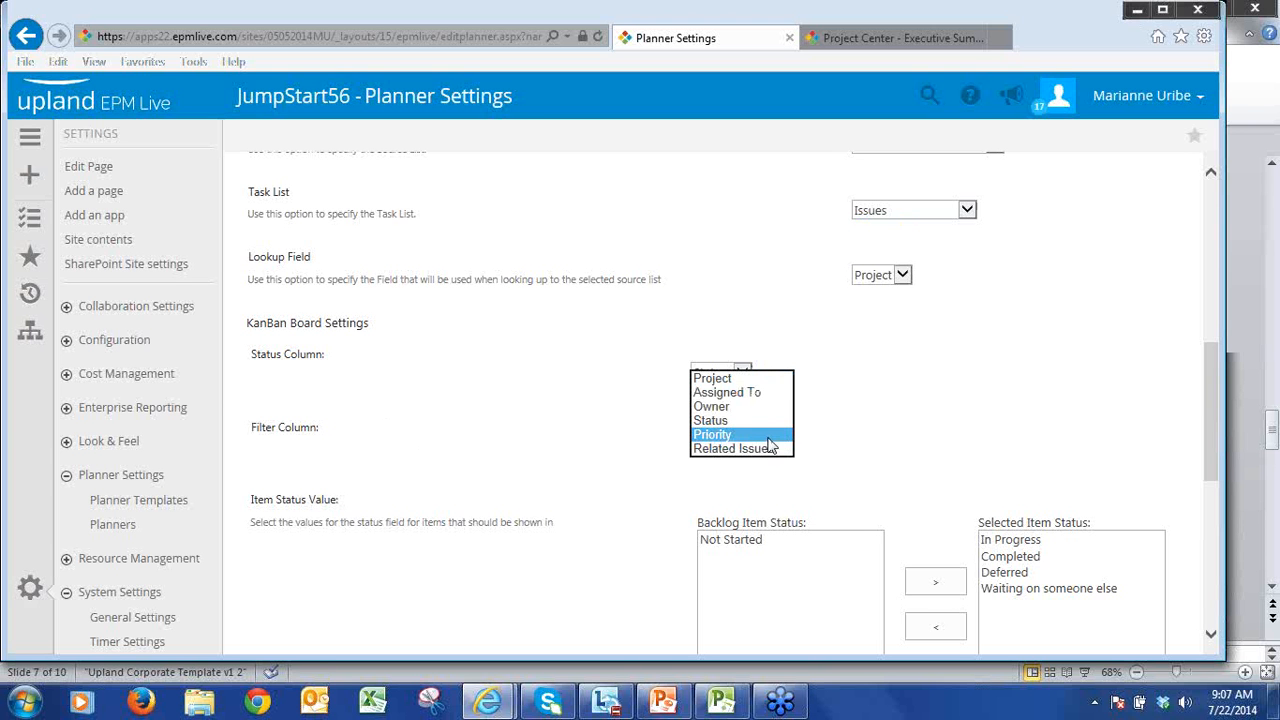
click(768, 438)
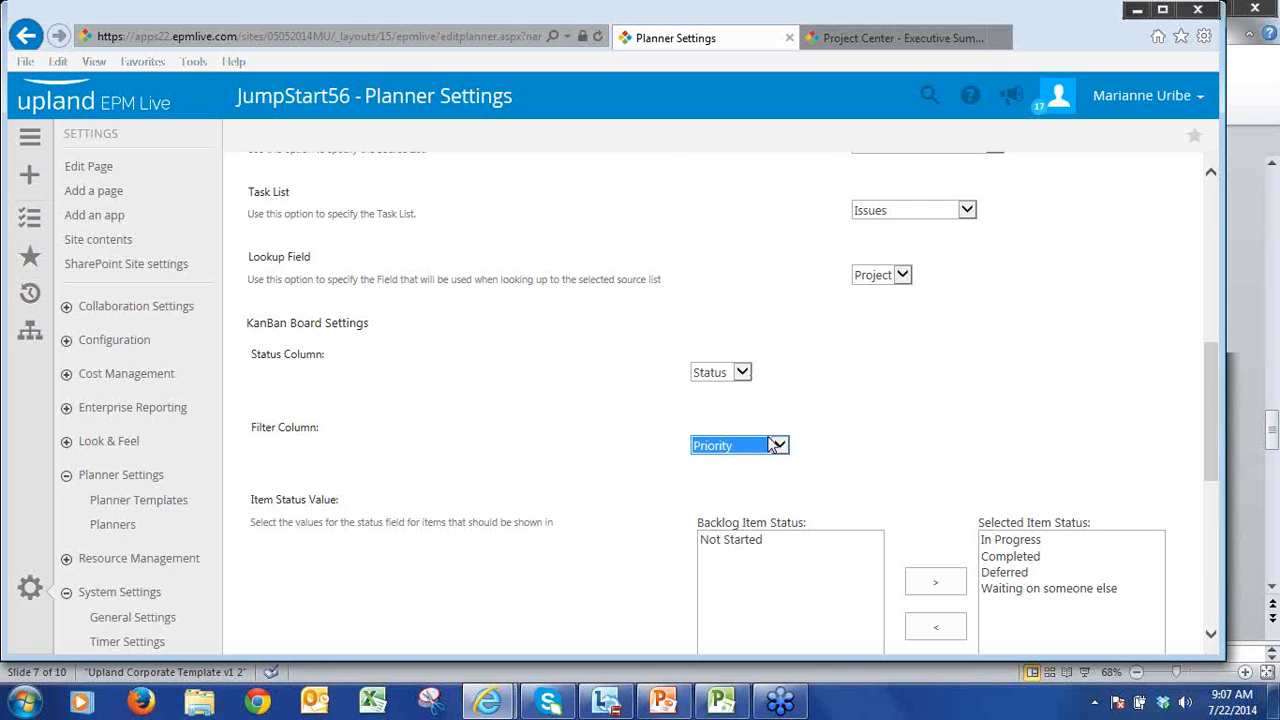
Step: Review the item status values, title column and additional columns, and save the planner settings
scroll(865, 450, down, 2)
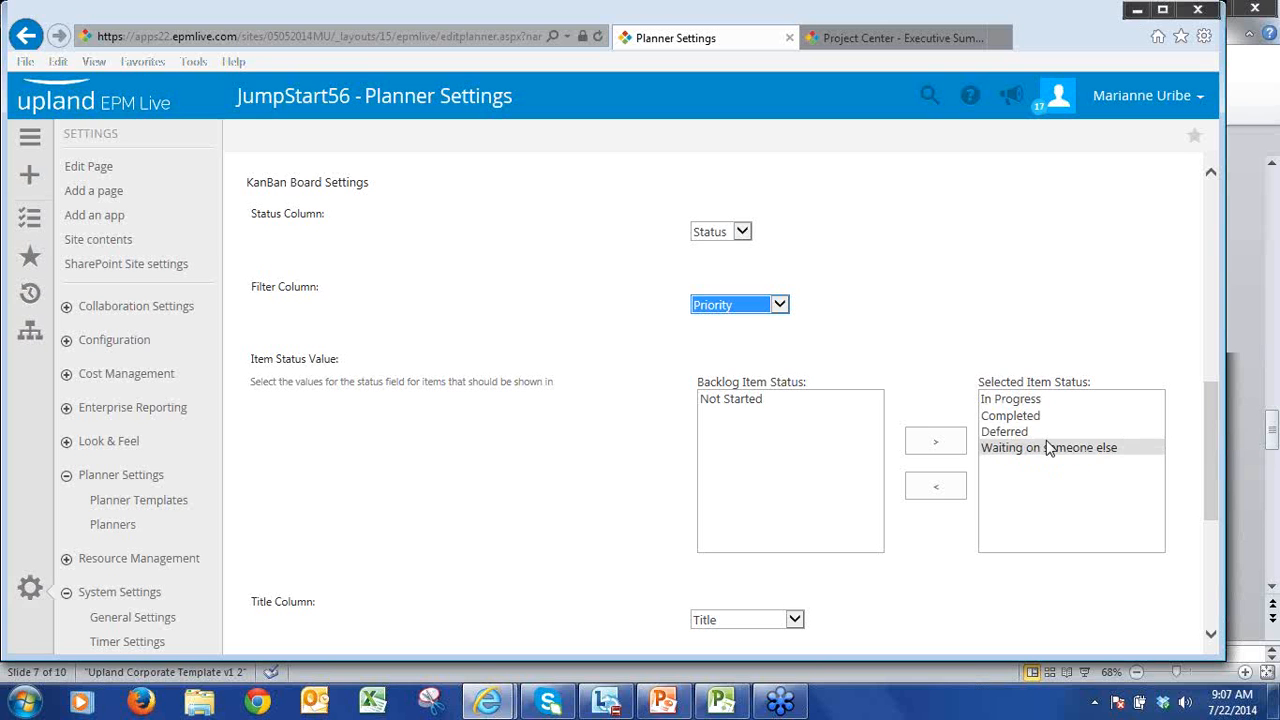
scroll(1216, 440, down, 3)
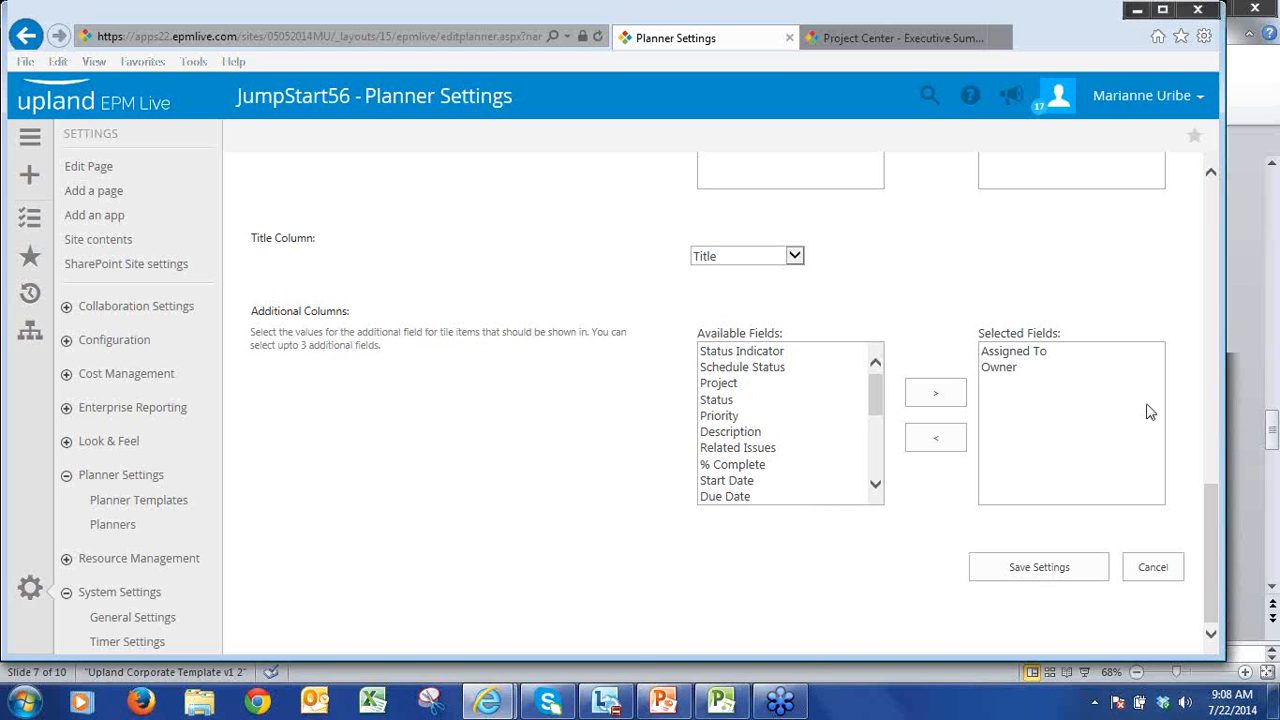
click(1046, 569)
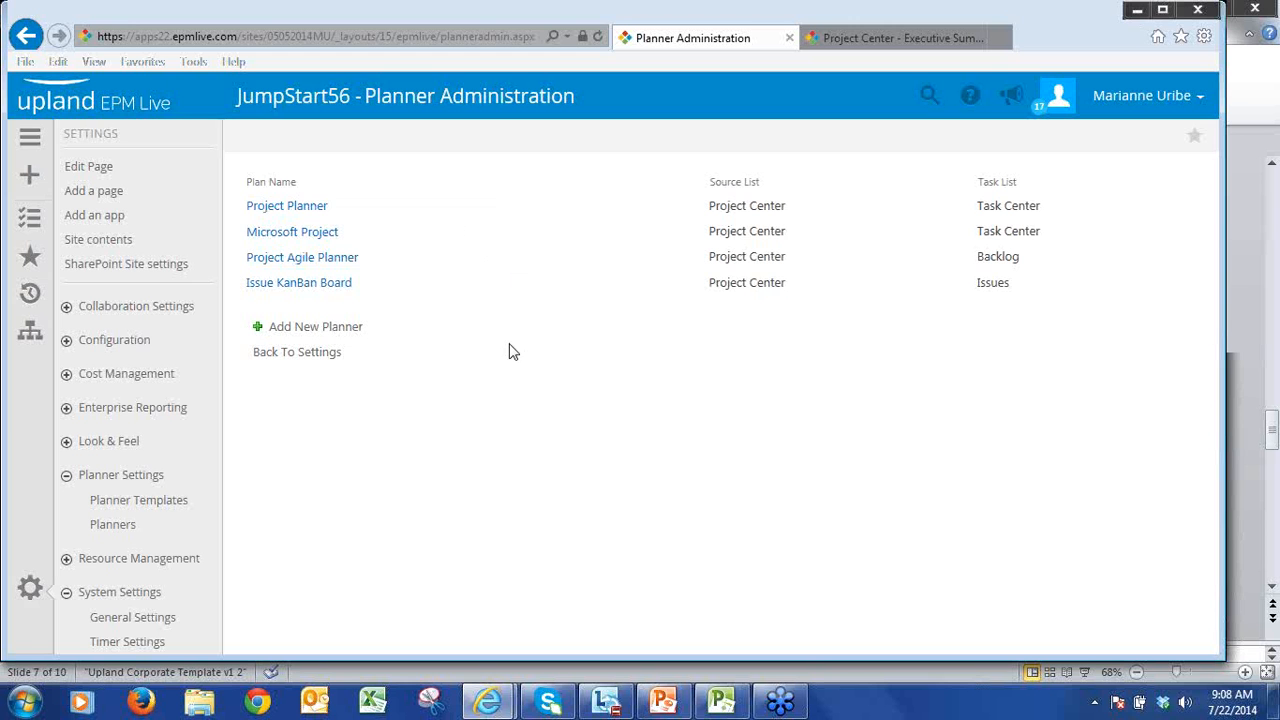
Step: Open the Zphone project's plan from the Projects list with the Issue KanBan Board planner
click(31, 141)
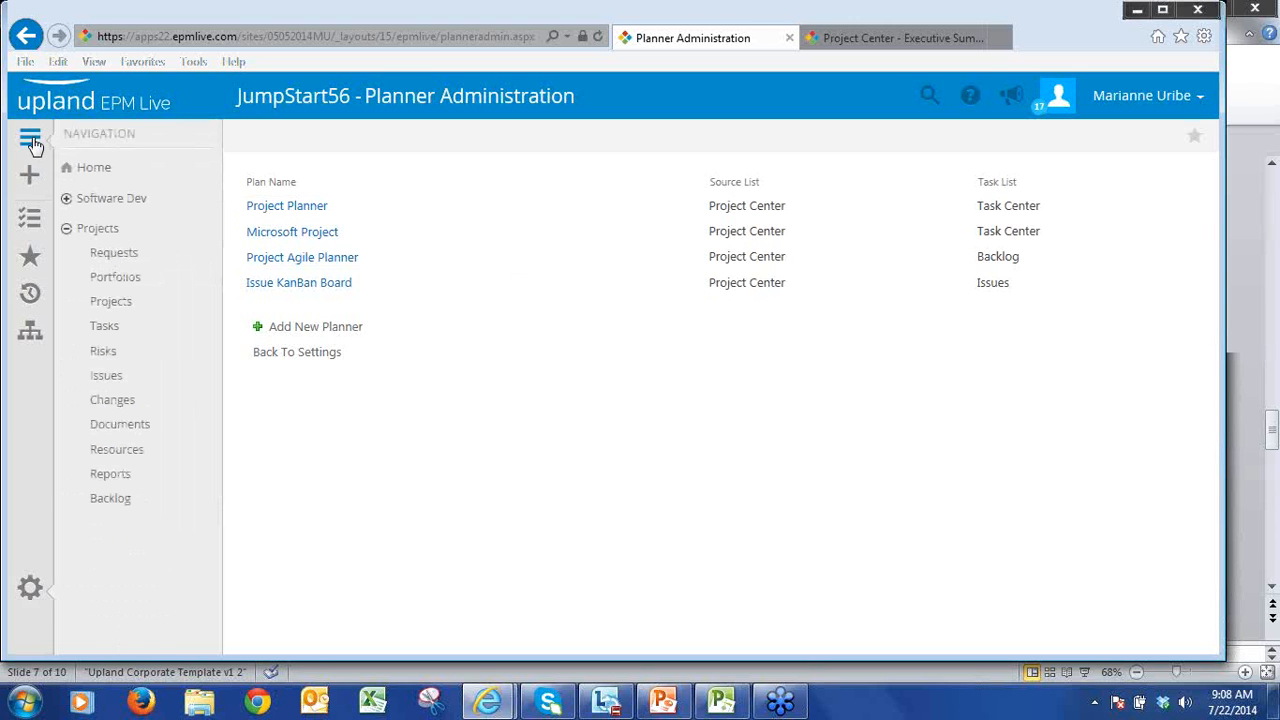
click(115, 313)
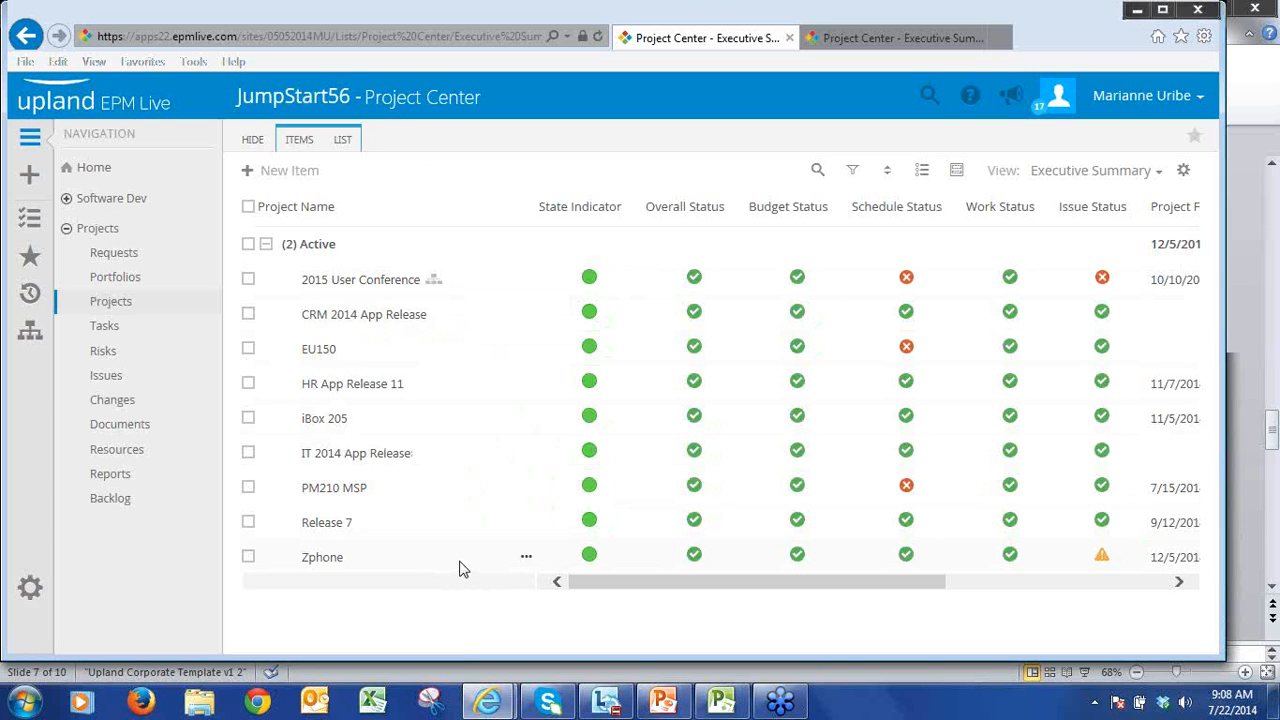
click(526, 560)
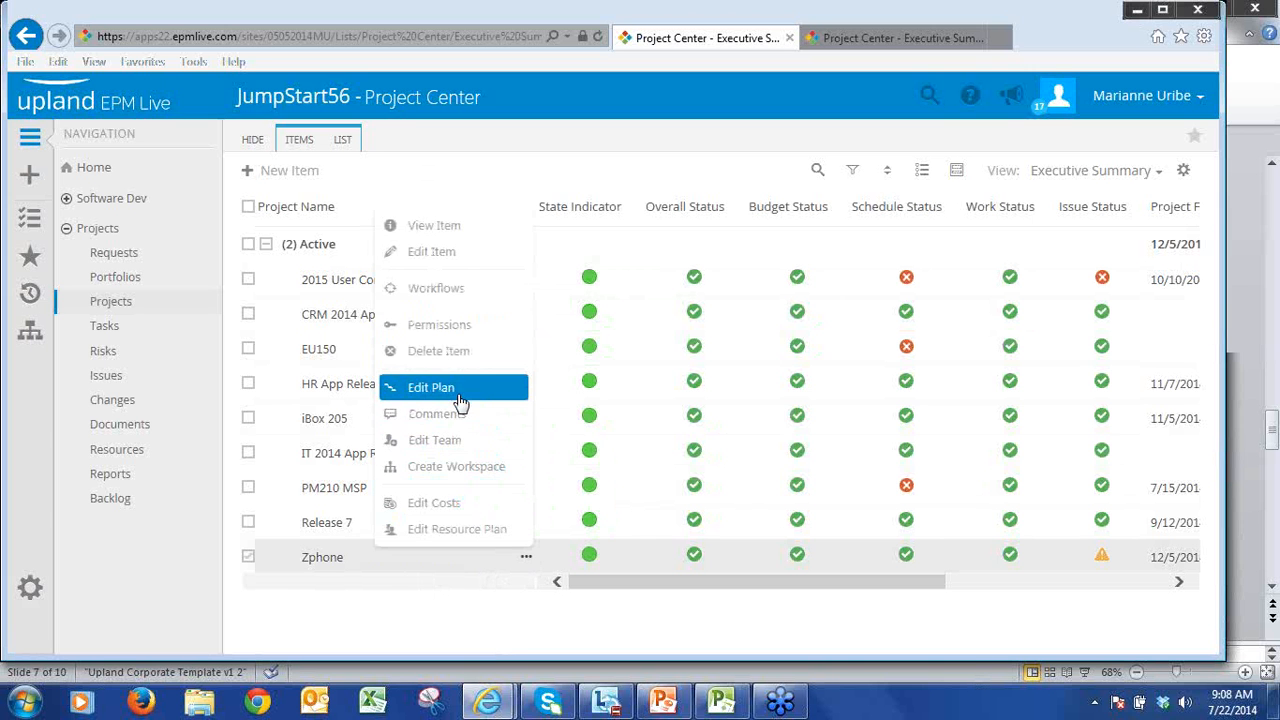
click(457, 395)
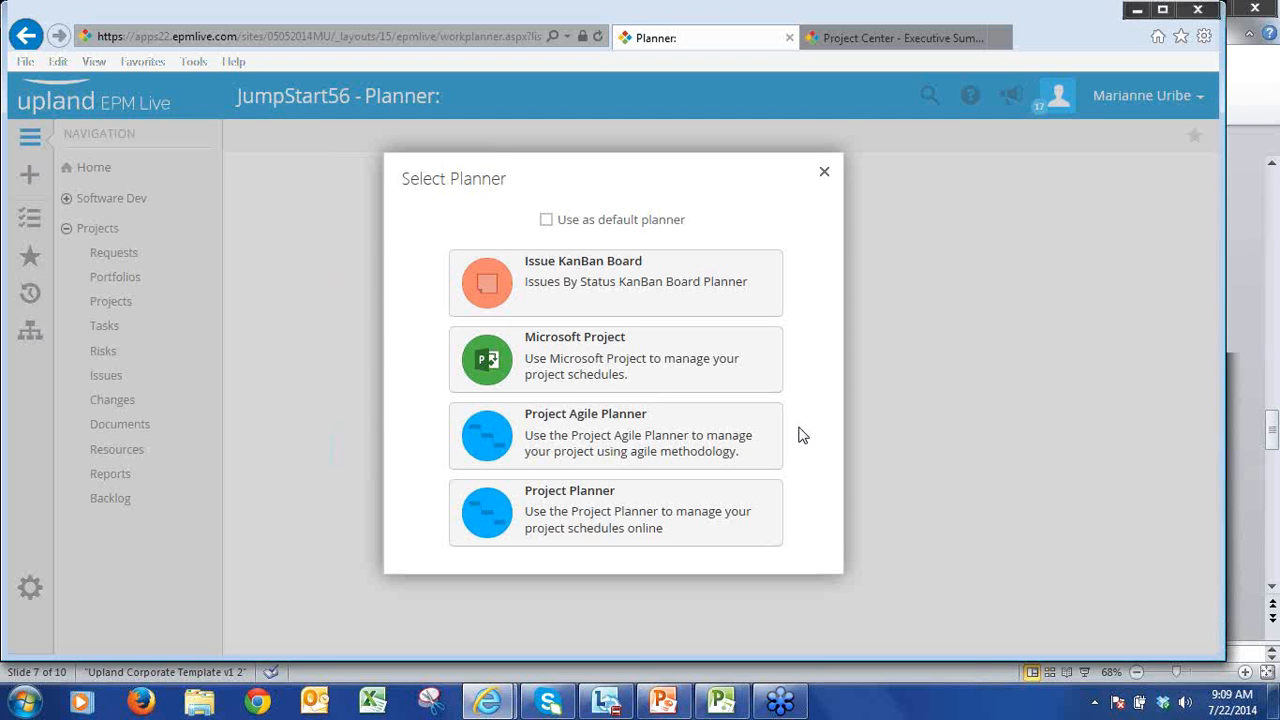
click(606, 301)
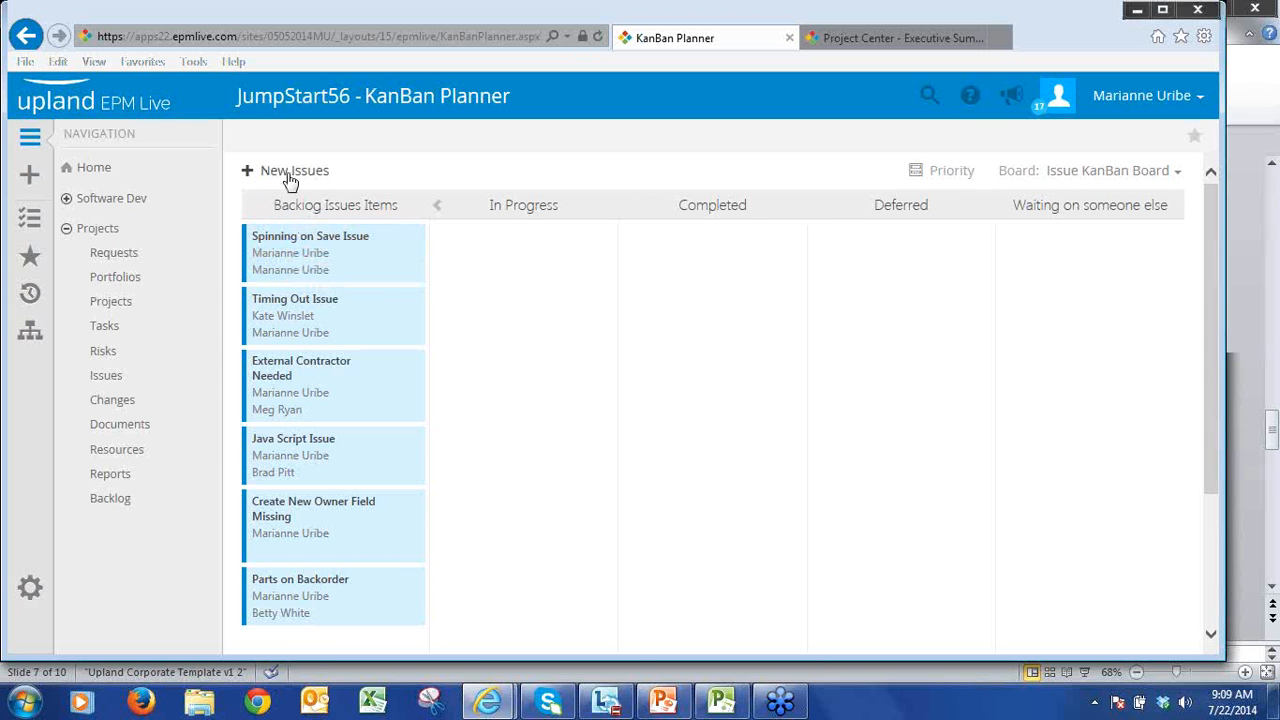
Step: View the item details of the Spinning on Save Issue backlog card, including its status and priority, and close them
click(409, 242)
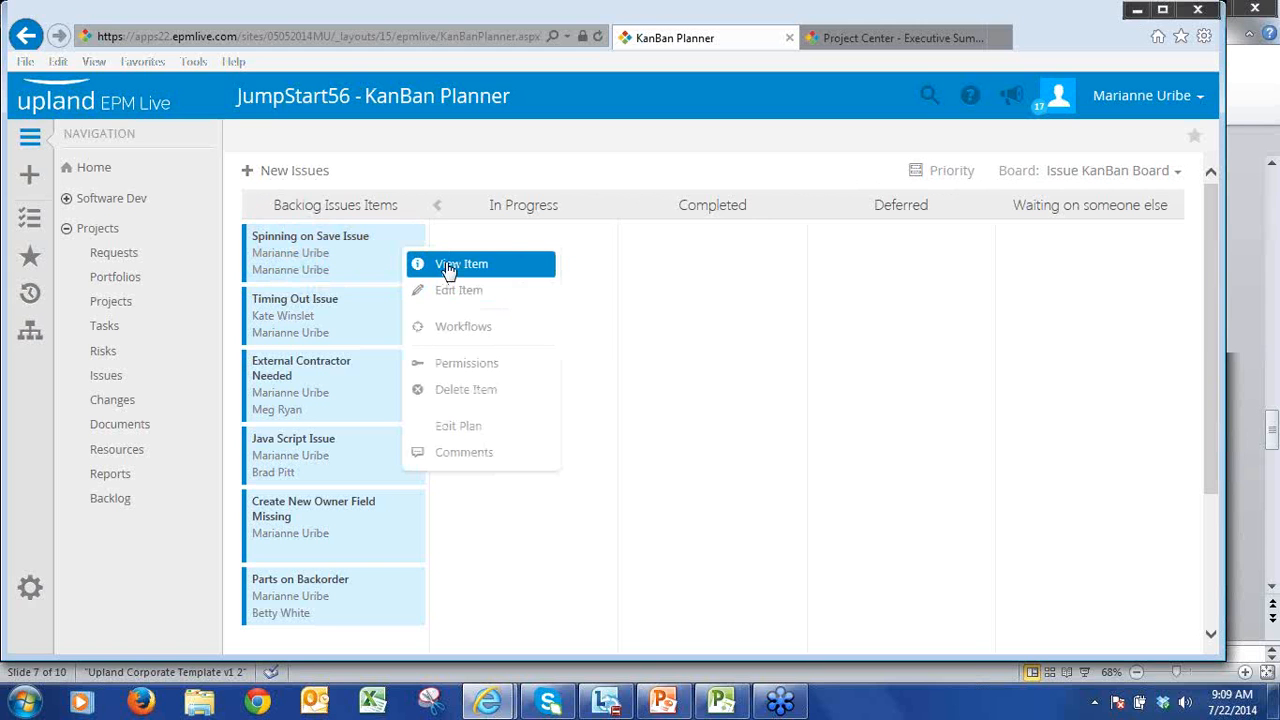
click(448, 266)
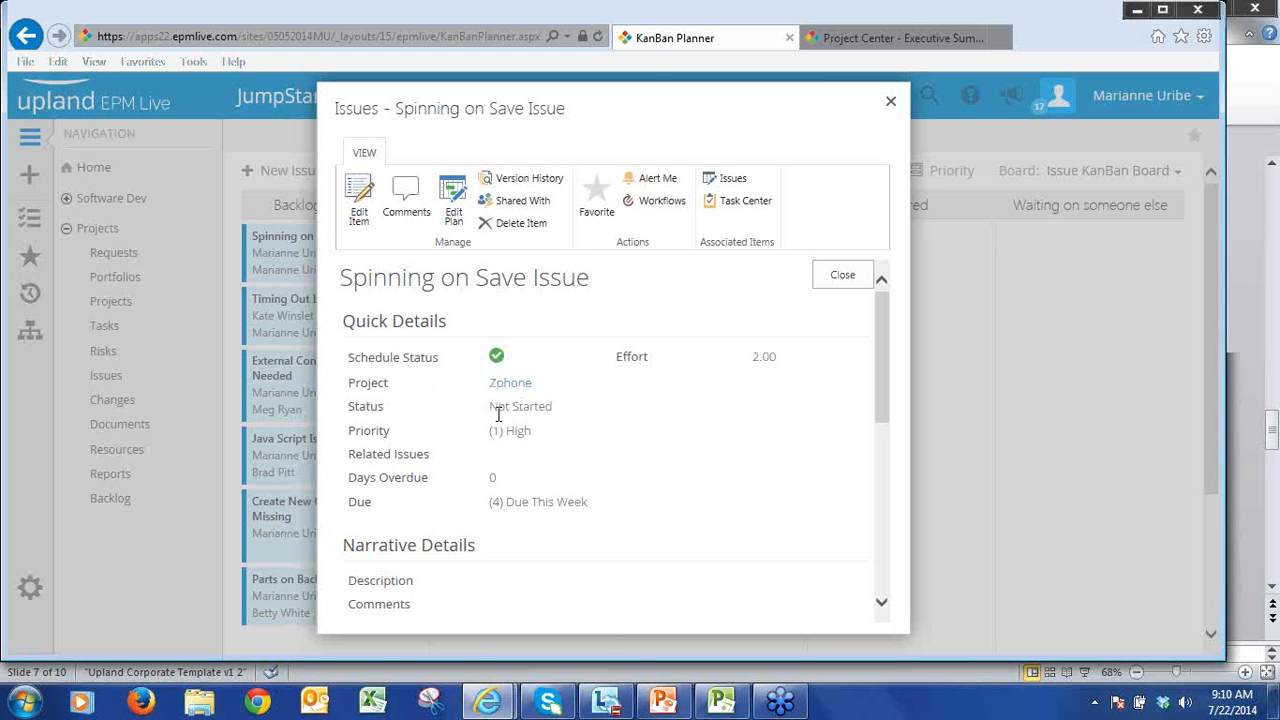
click(840, 276)
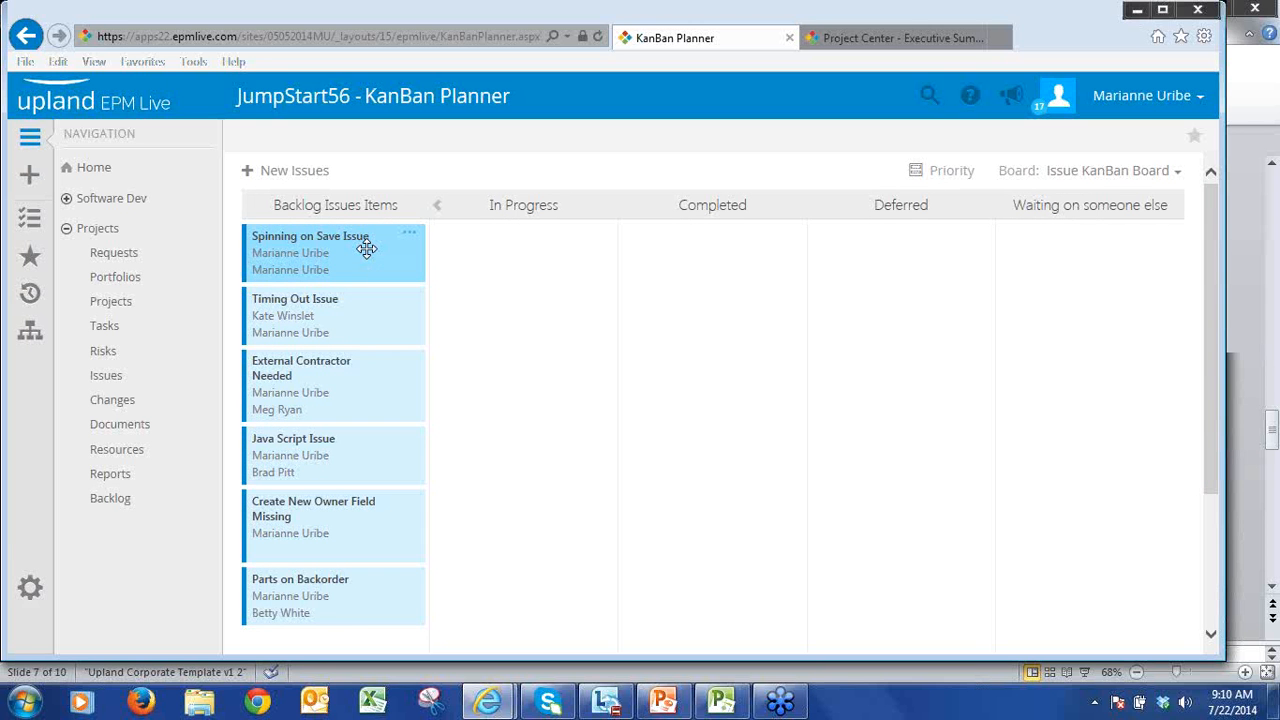
Step: Move the Spinning on Save Issue card to In Progress and check the status in its item details
drag(366, 251, 554, 252)
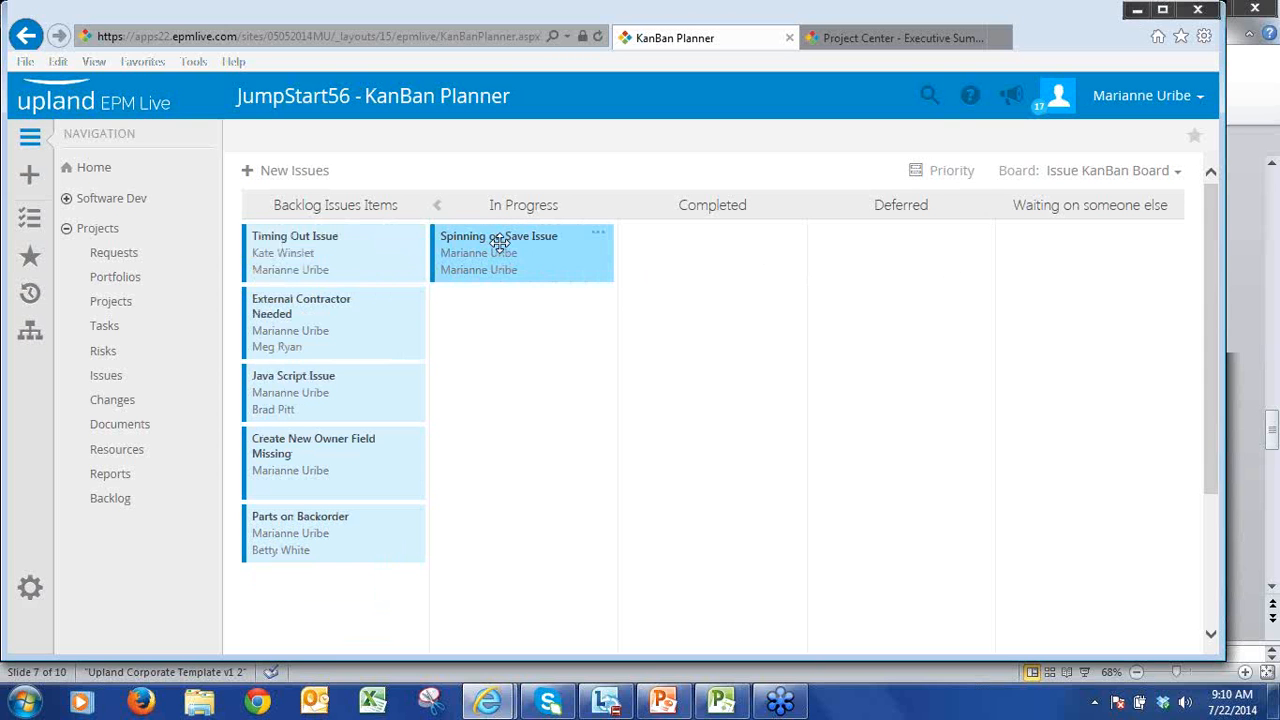
click(598, 237)
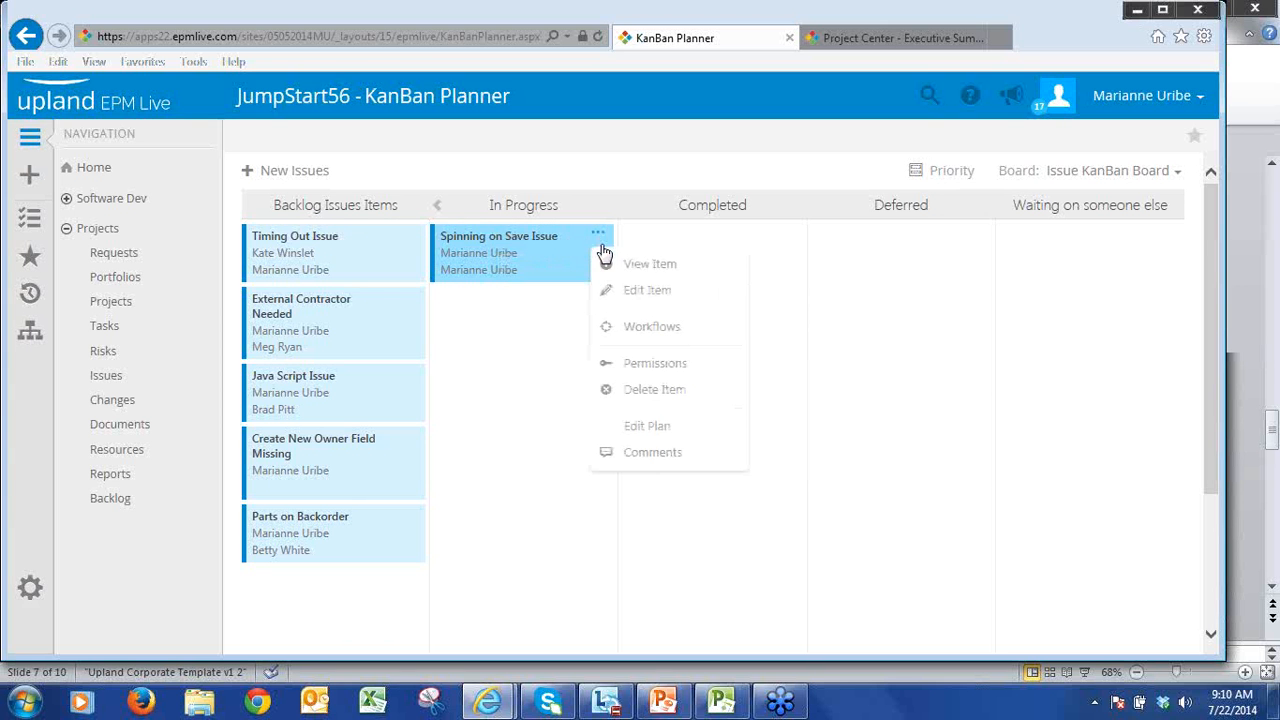
click(636, 268)
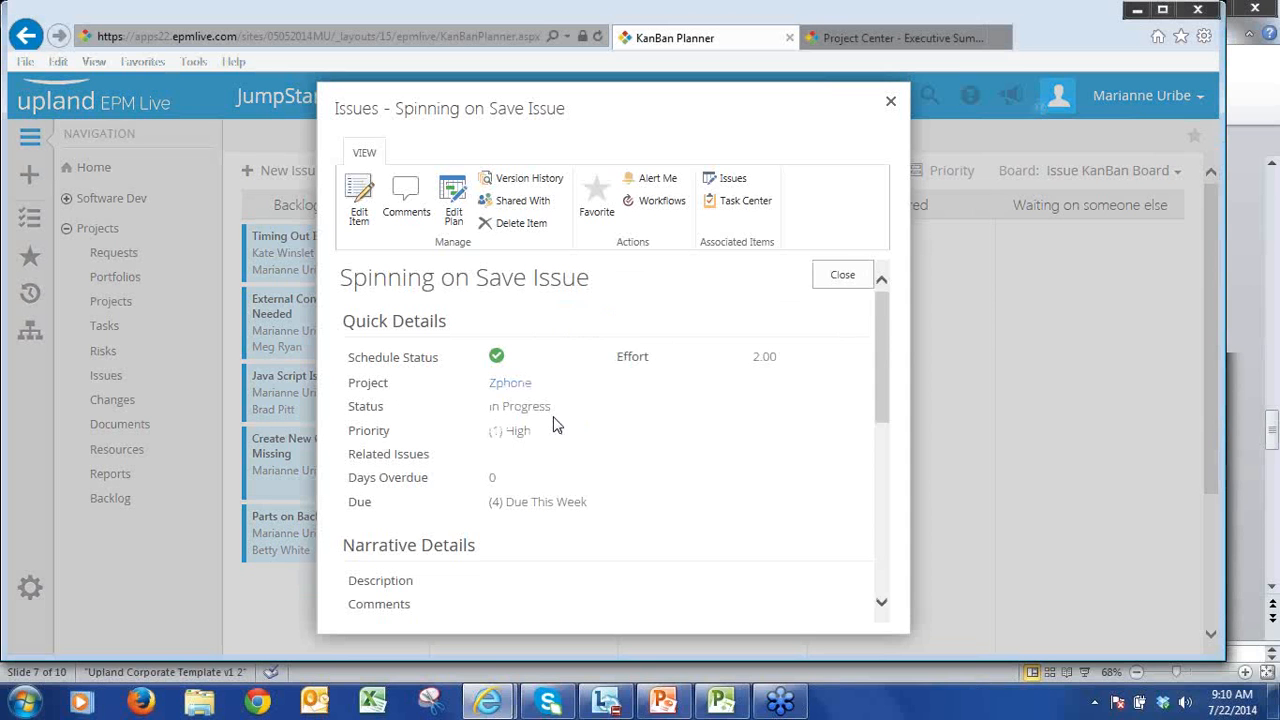
click(843, 277)
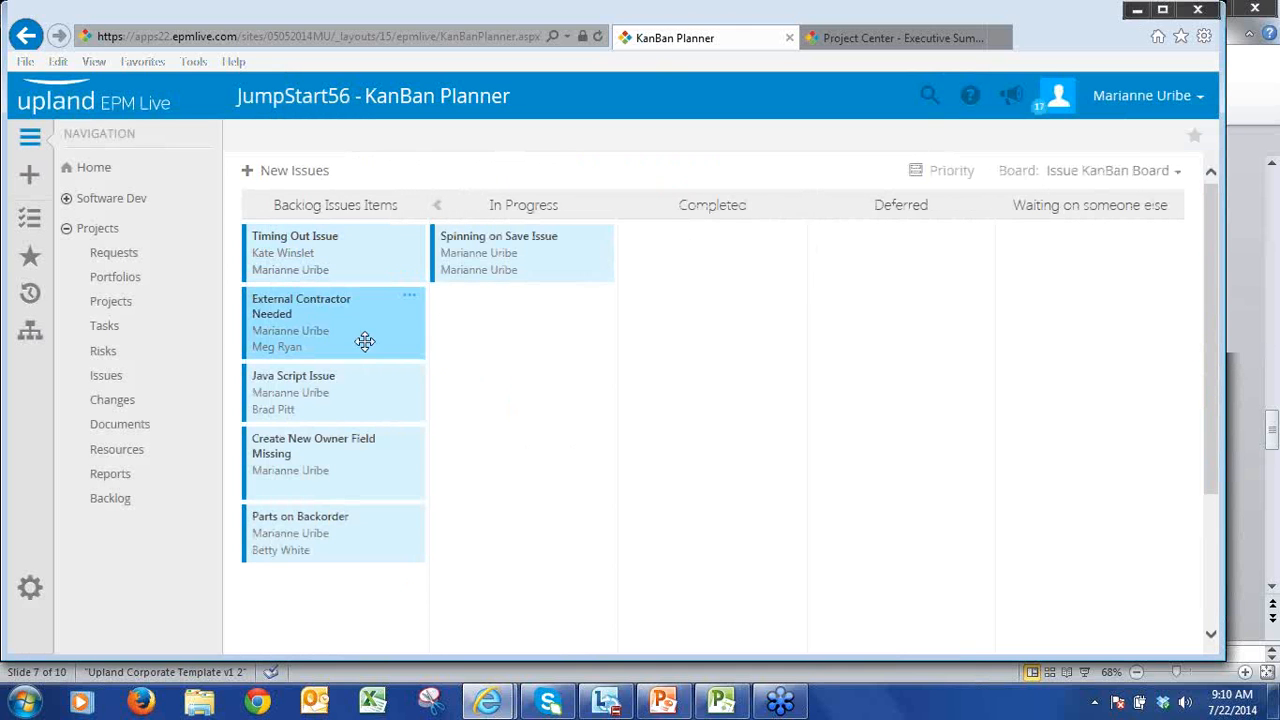
Step: Move External Contractor Needed to Completed, Create New Owner Field Missing to Deferred, and Parts on Backorder to Waiting on someone else
drag(363, 340, 731, 286)
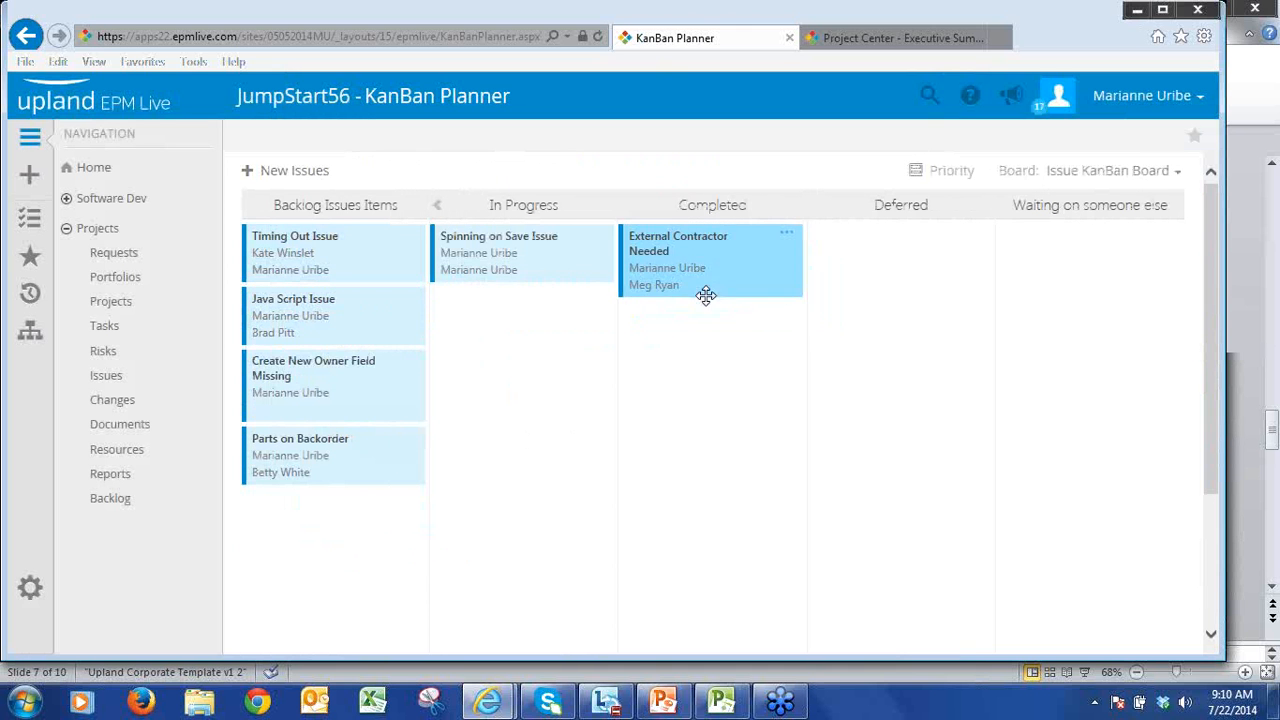
drag(363, 394, 905, 300)
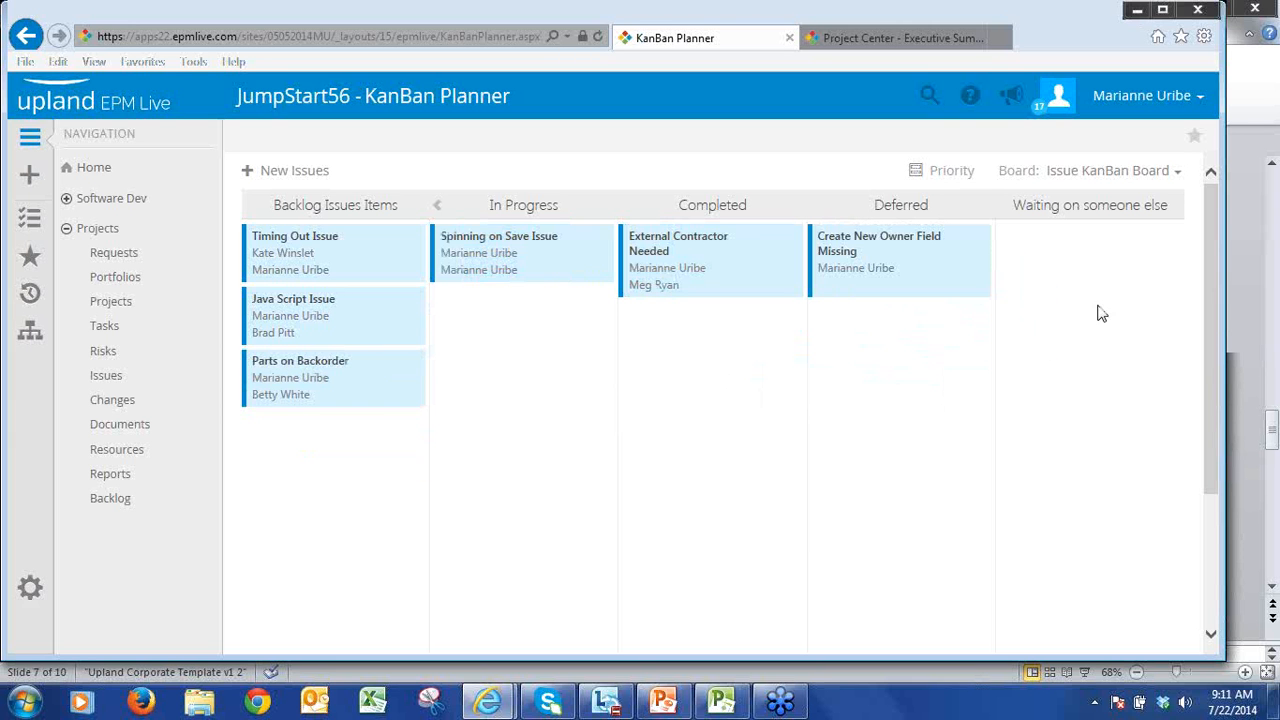
drag(286, 376, 1045, 336)
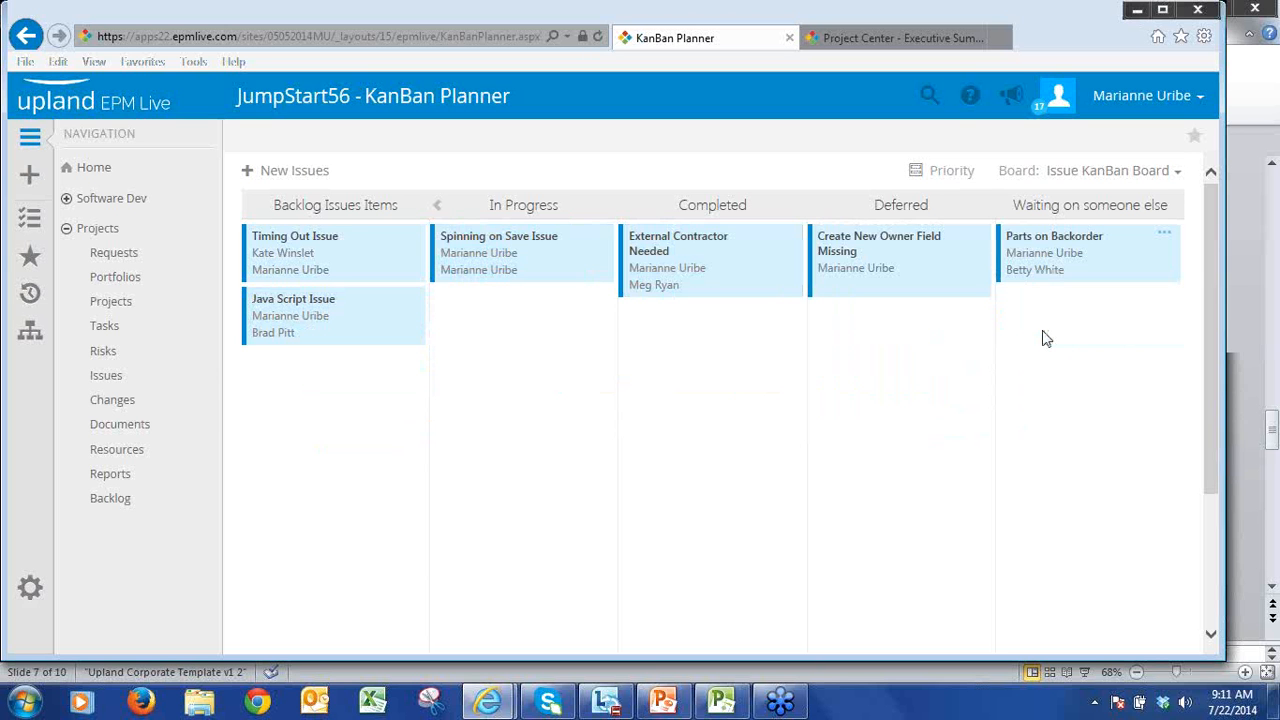
Step: Filter the Issue KanBan Board by priority so that only (1) High issues are included
click(948, 176)
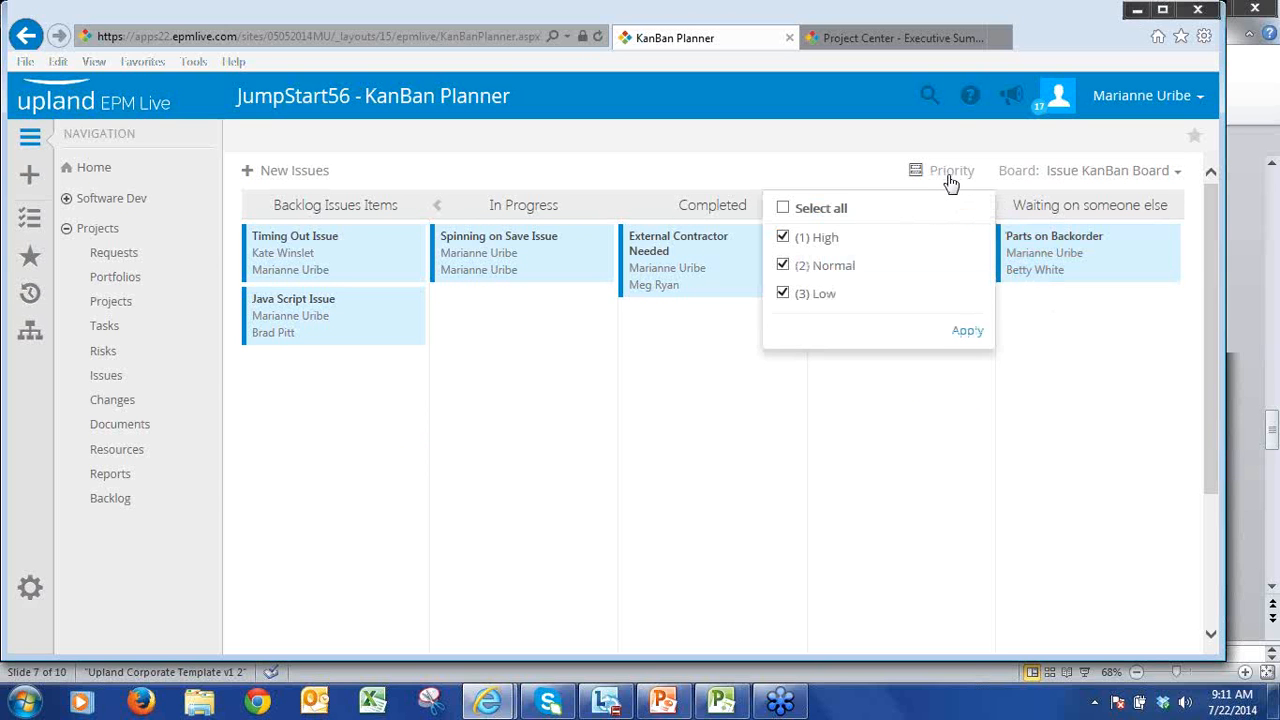
click(783, 266)
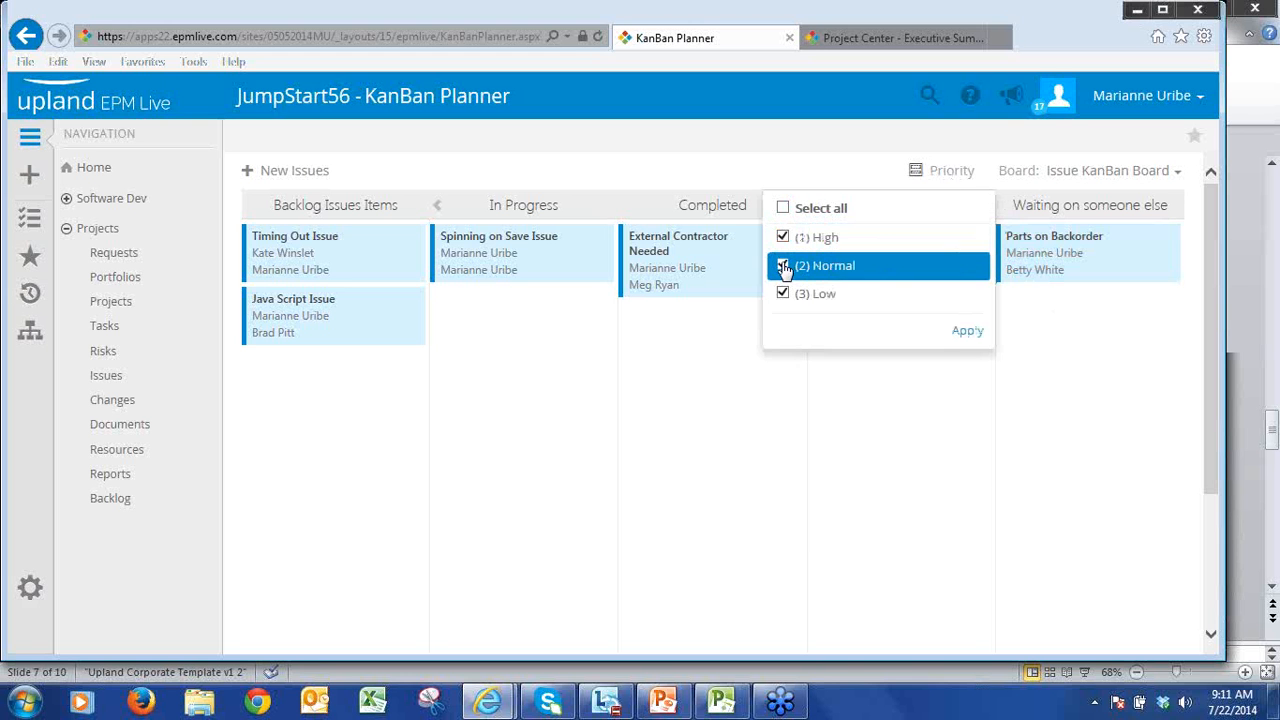
click(781, 290)
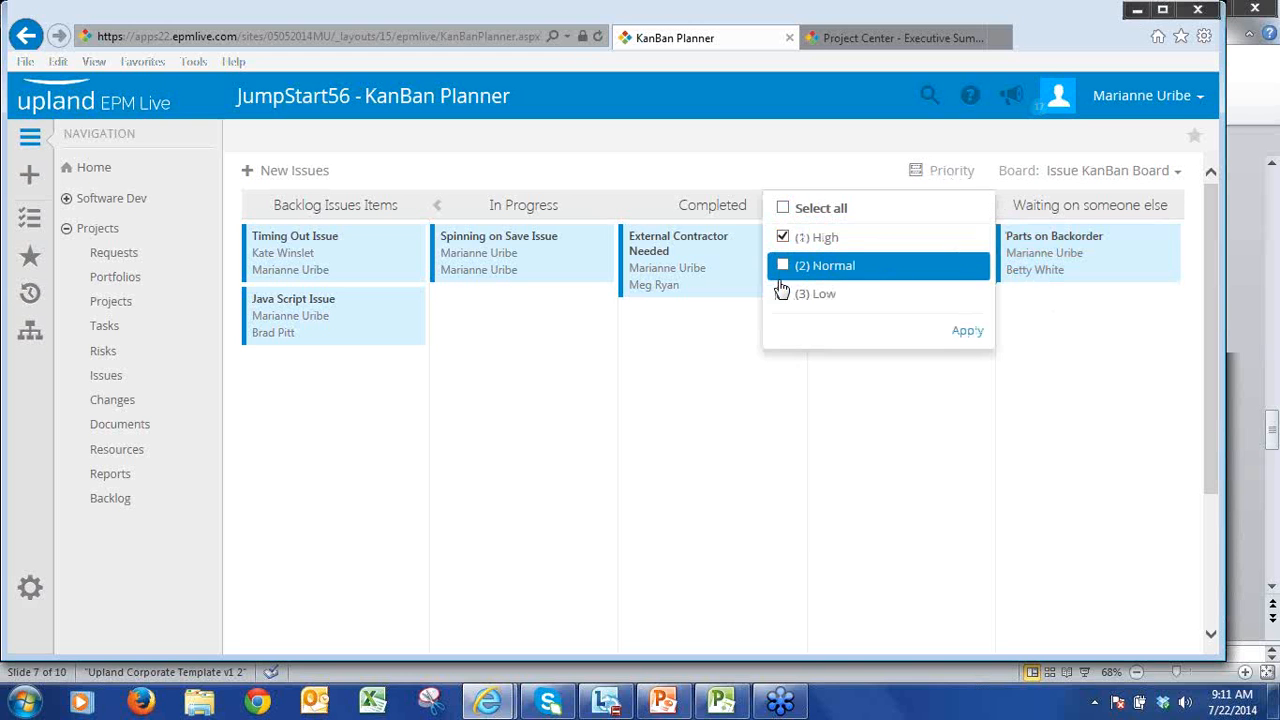
click(964, 334)
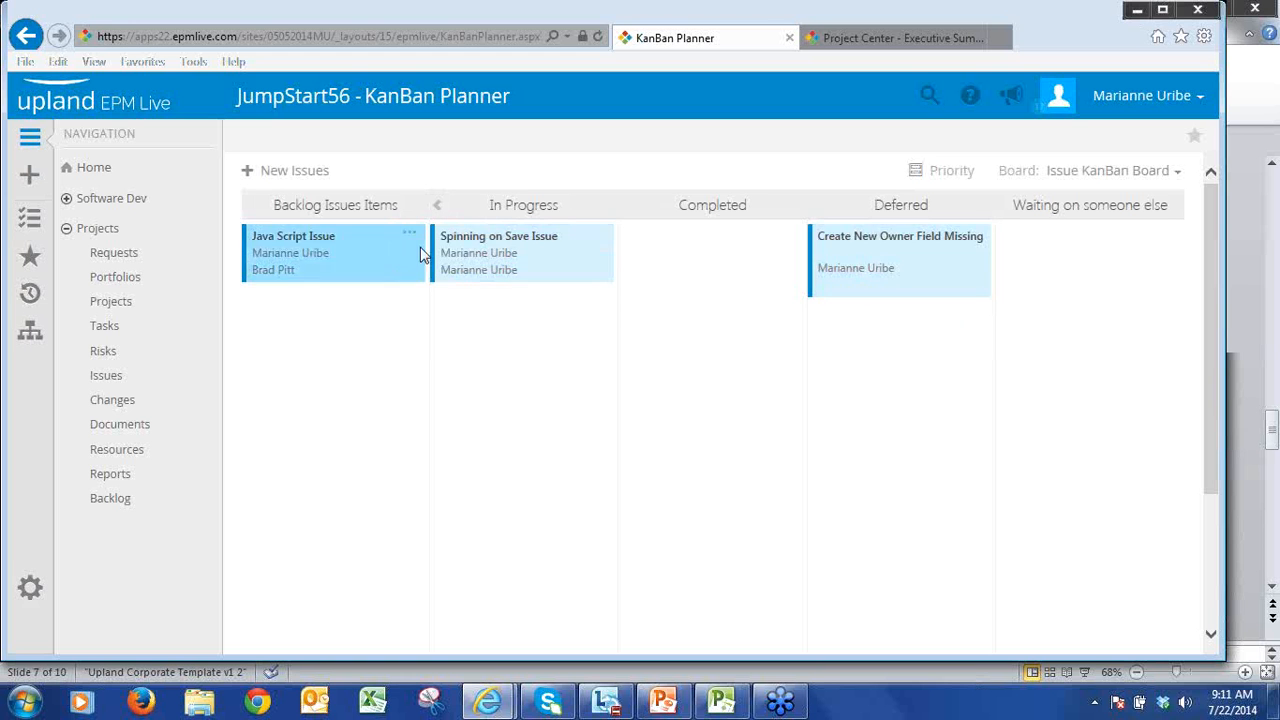
Step: Look at the actions available for the Spinning on Save Issue card in the In Progress column
mouse_move(556, 251)
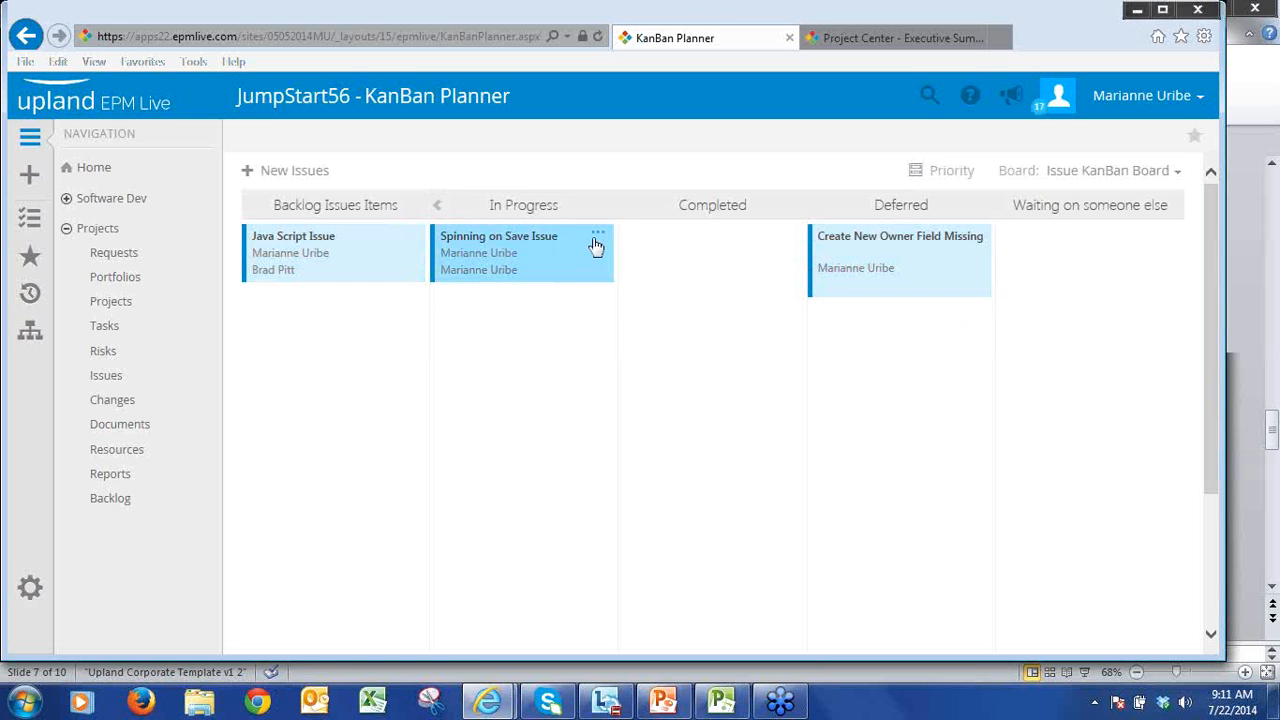
click(598, 238)
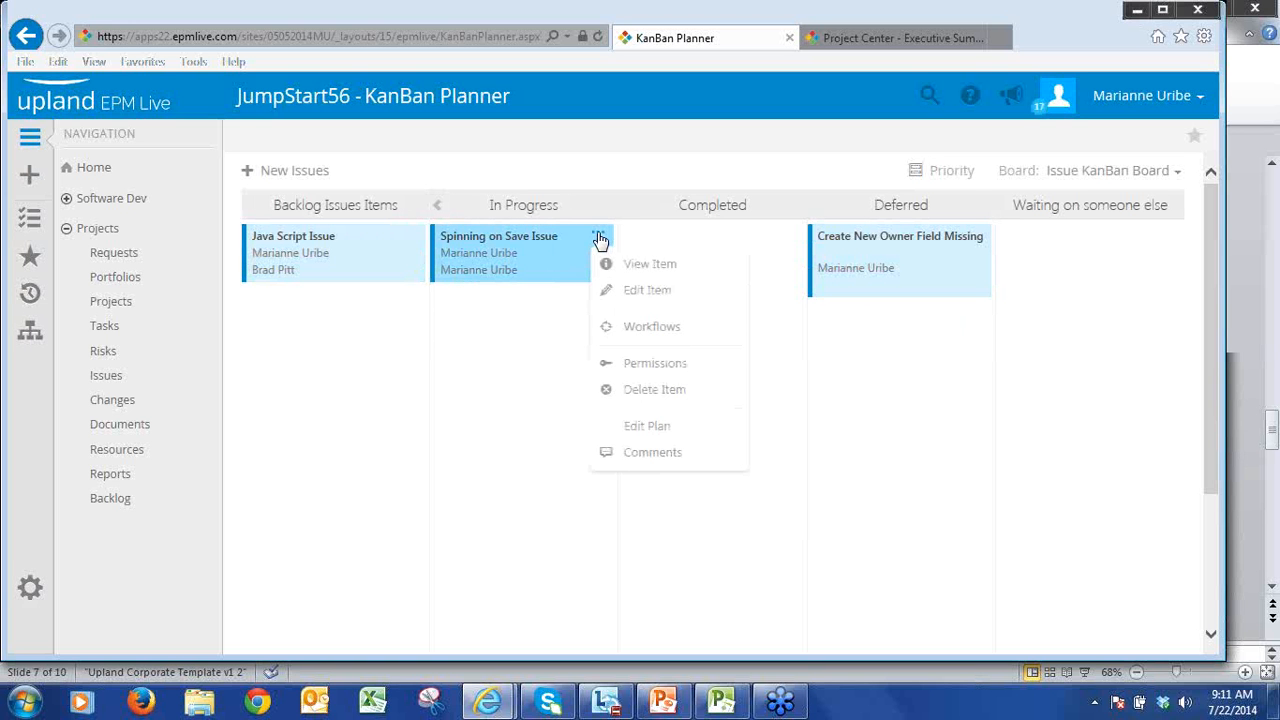
click(598, 238)
click(598, 238)
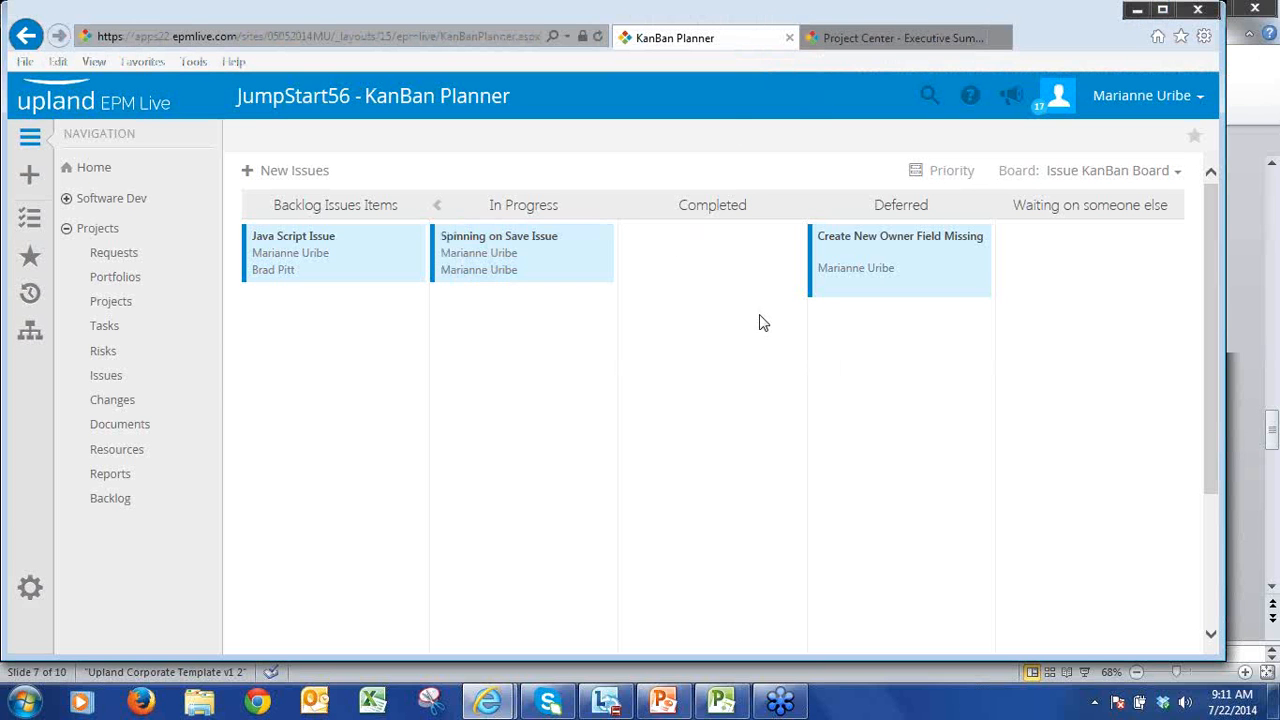
Step: Switch to the JumpStart2014 site and open the Task KanBan Board planner's settings from the planner administration
click(882, 40)
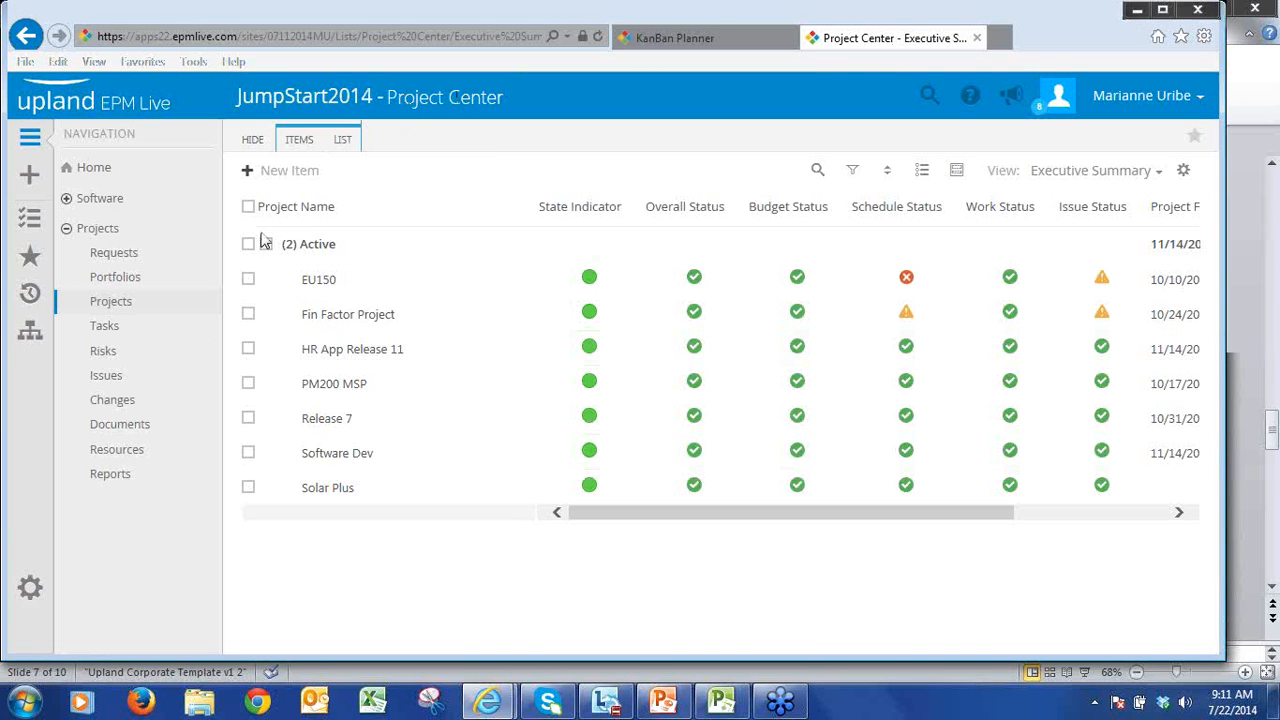
click(31, 591)
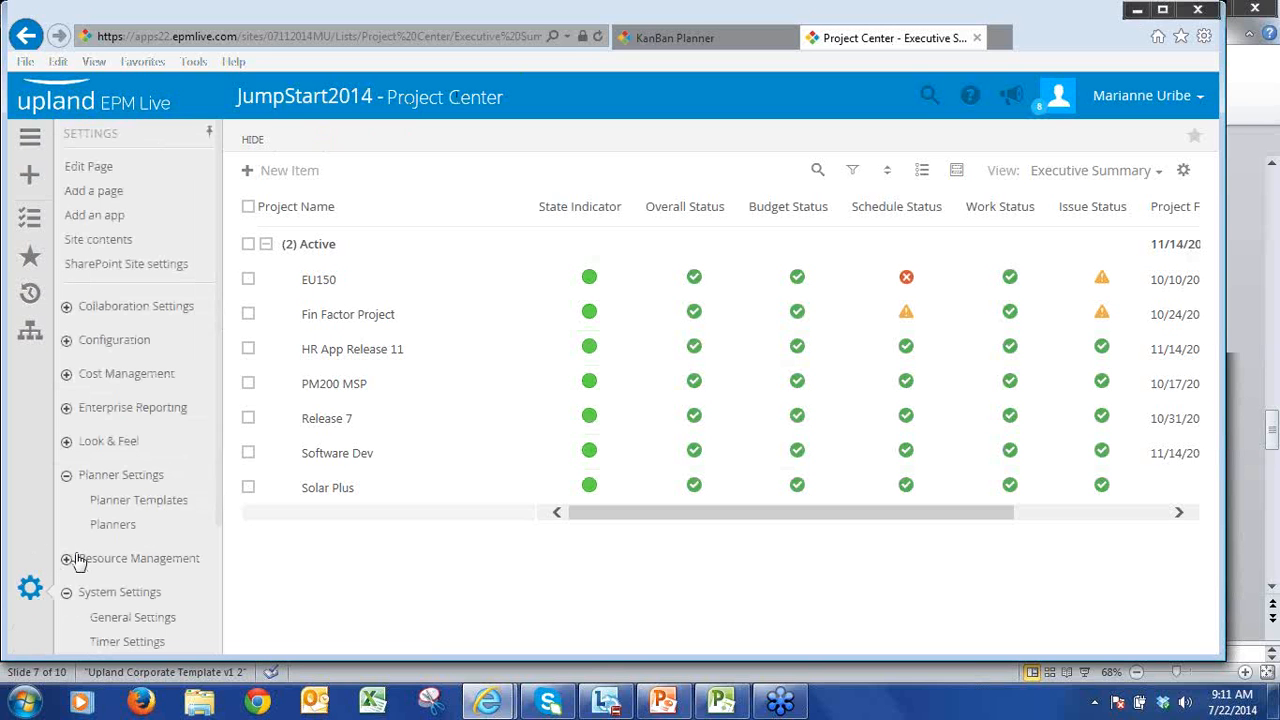
click(114, 528)
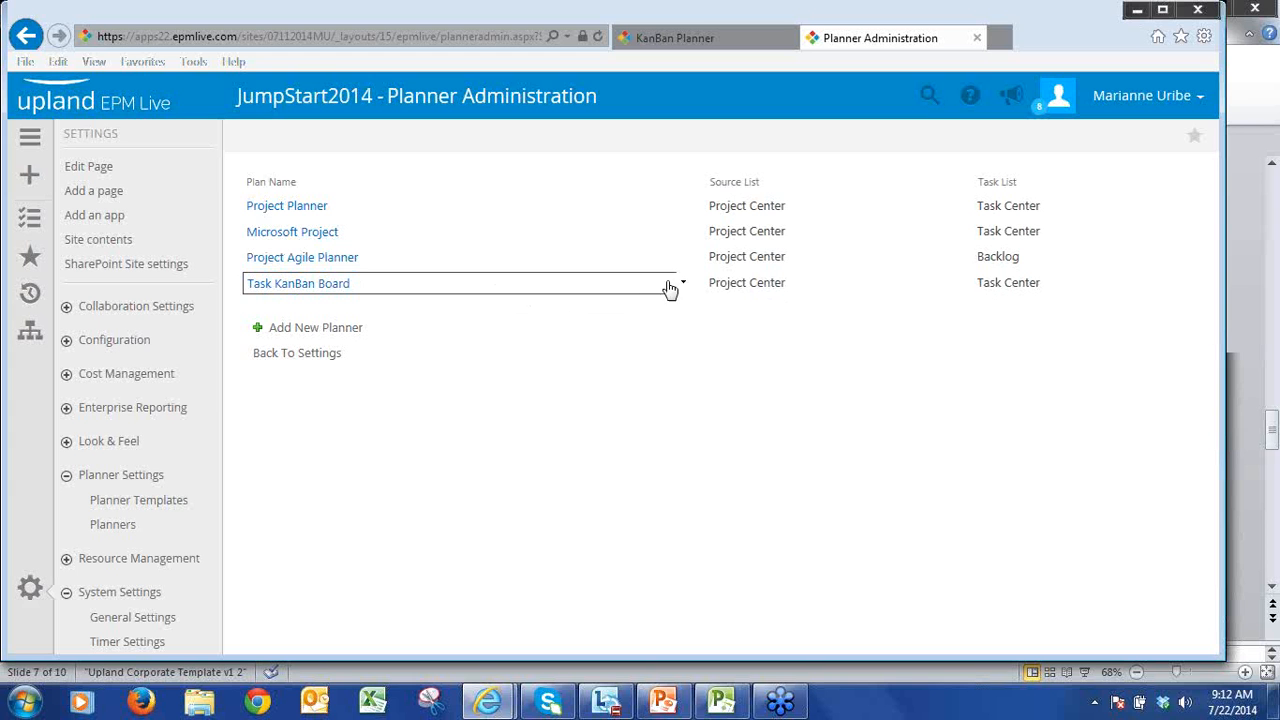
click(681, 289)
click(660, 321)
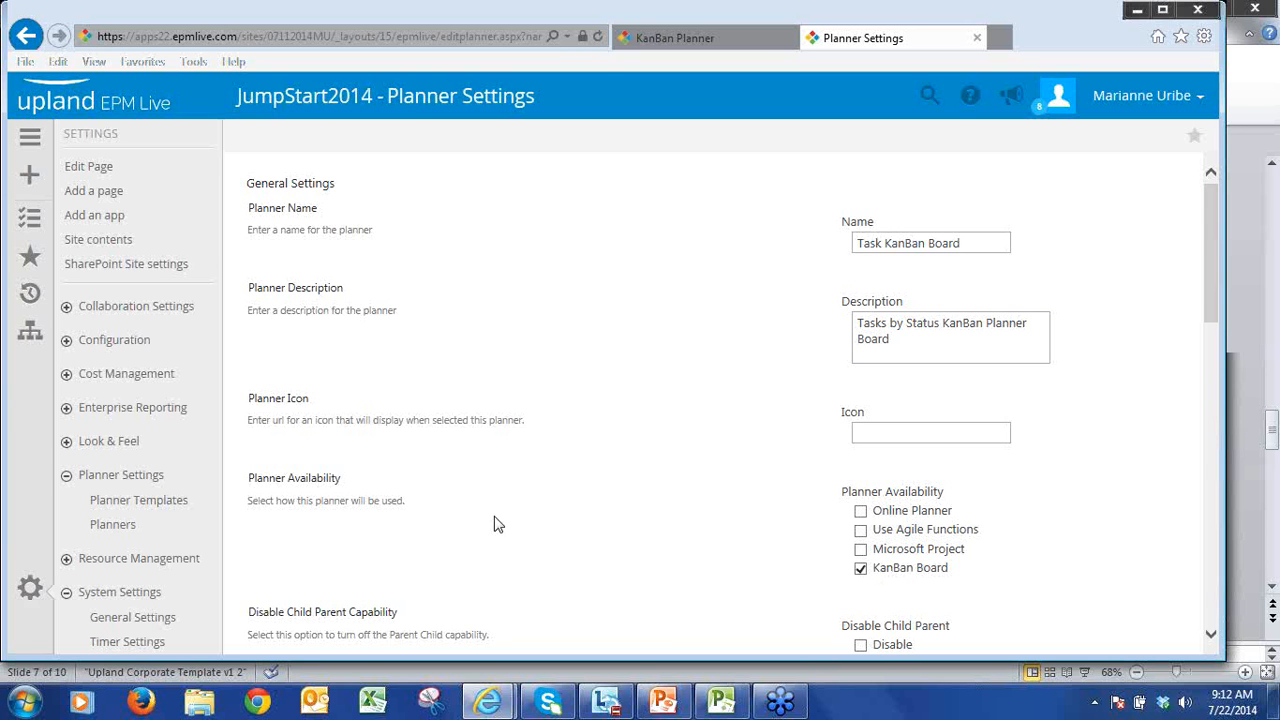
Step: Choose Project Center as the planner's source list and Task Center as its task list
drag(1217, 303, 1208, 438)
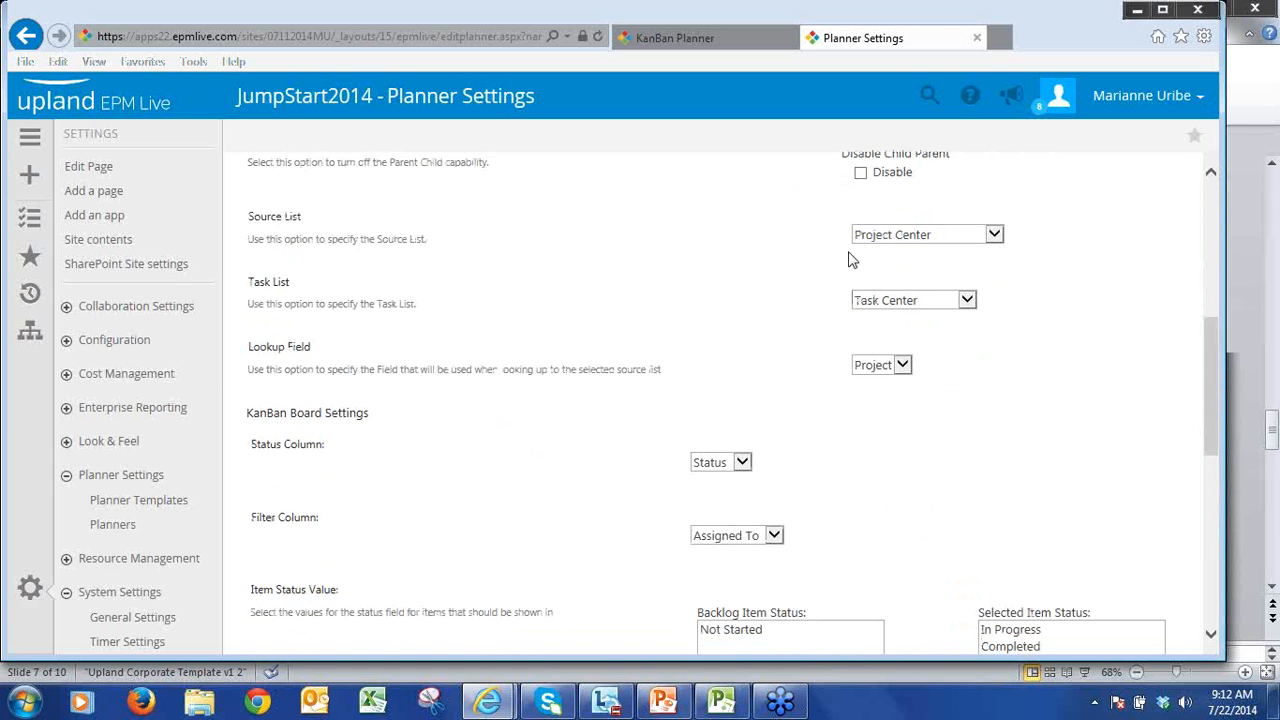
click(980, 240)
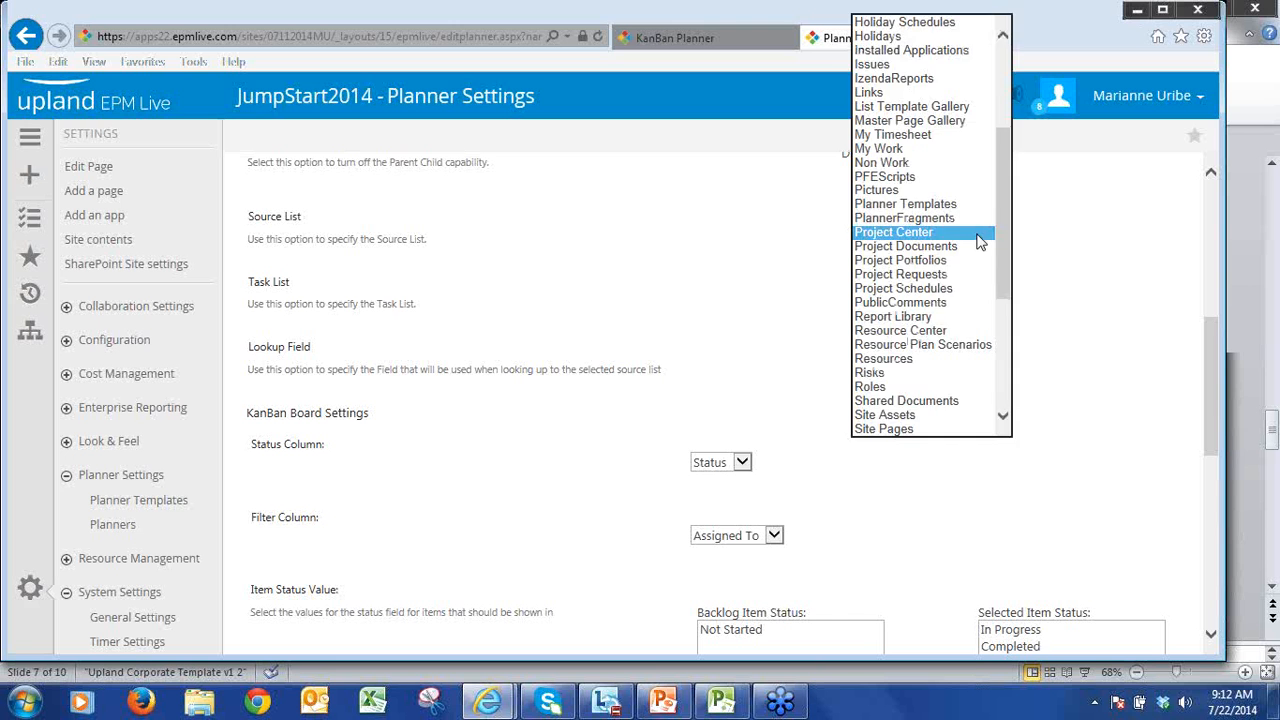
click(978, 240)
click(955, 304)
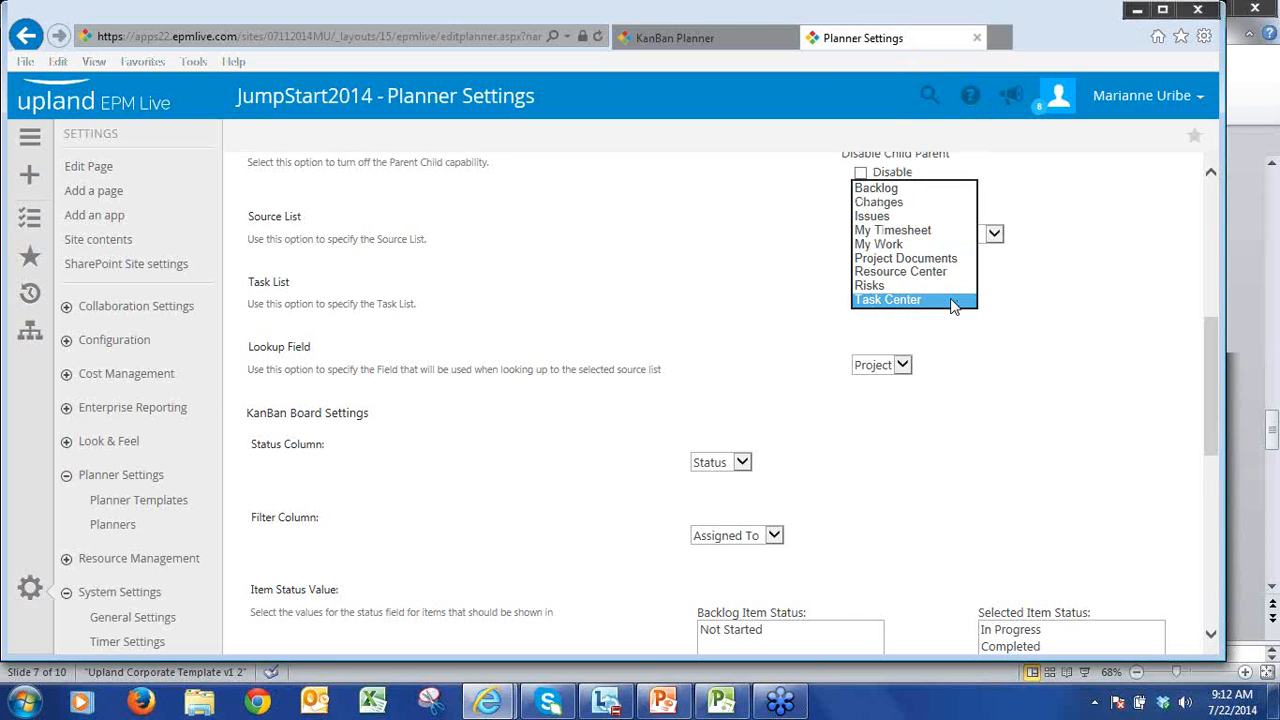
click(952, 302)
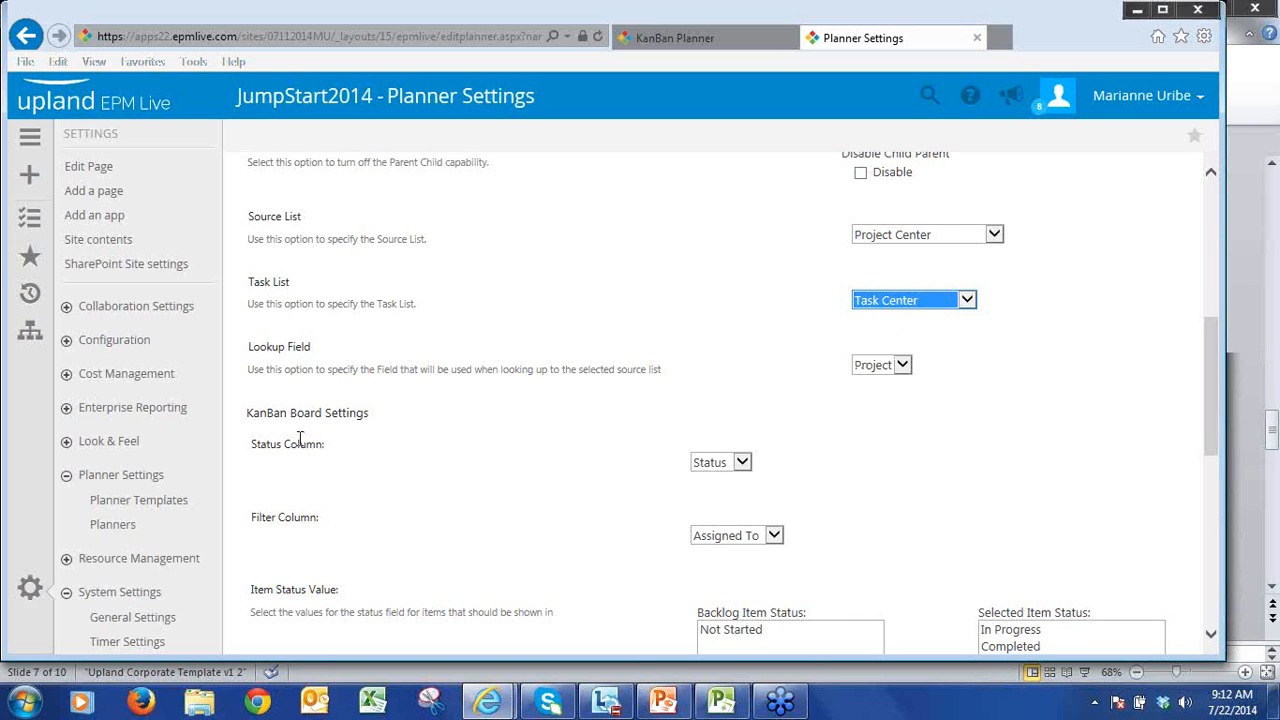
Step: Choose Status as the KanBan board's status column and Assigned To as its filter column
click(743, 462)
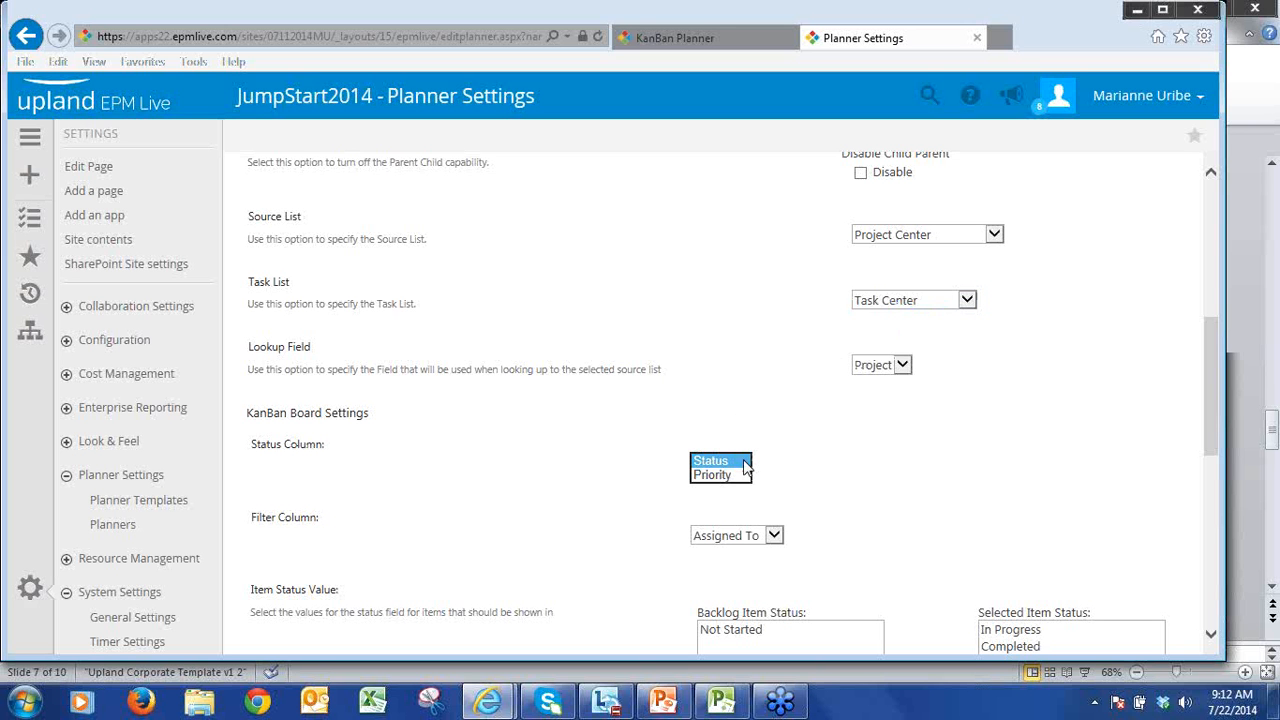
click(745, 462)
scroll(866, 503, down, 2)
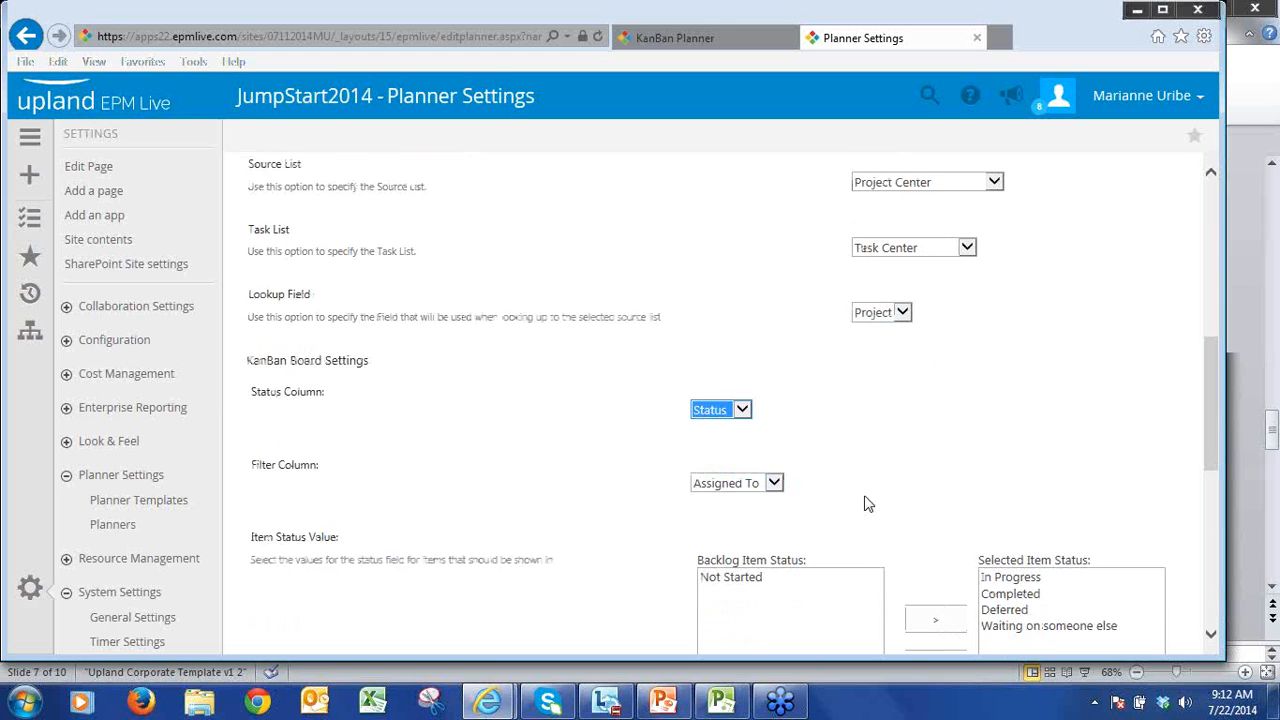
click(772, 466)
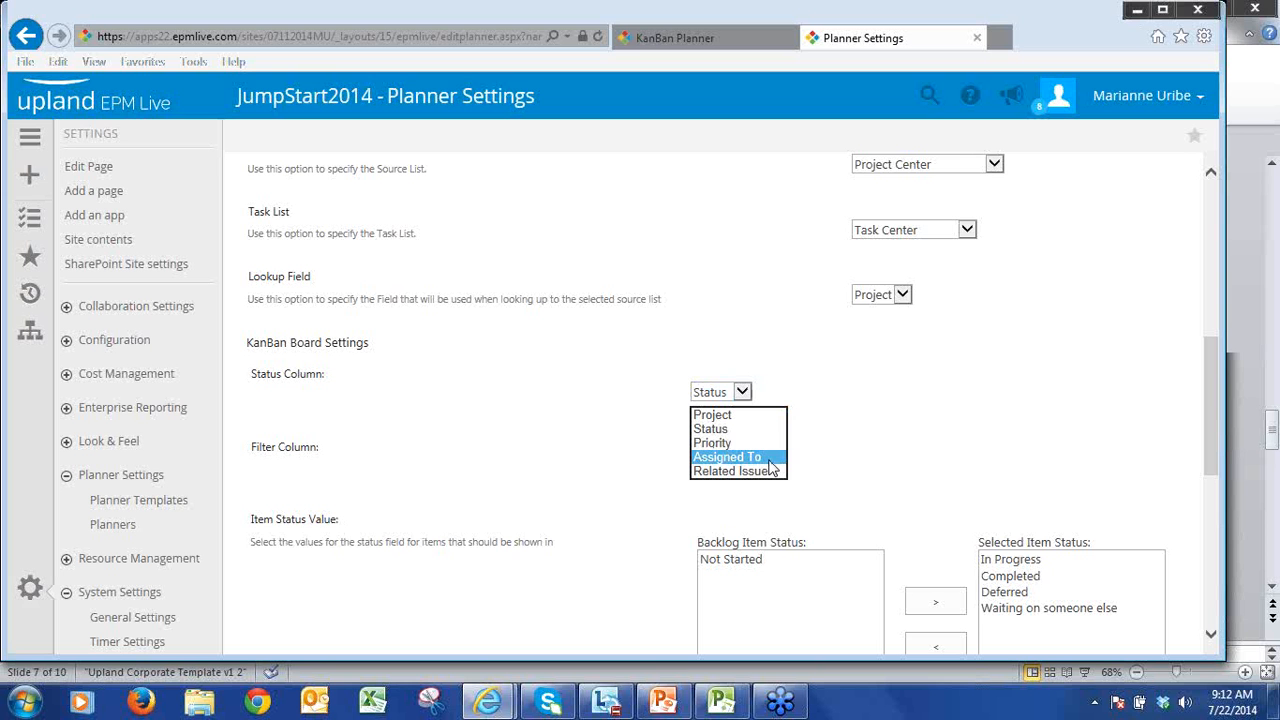
click(770, 465)
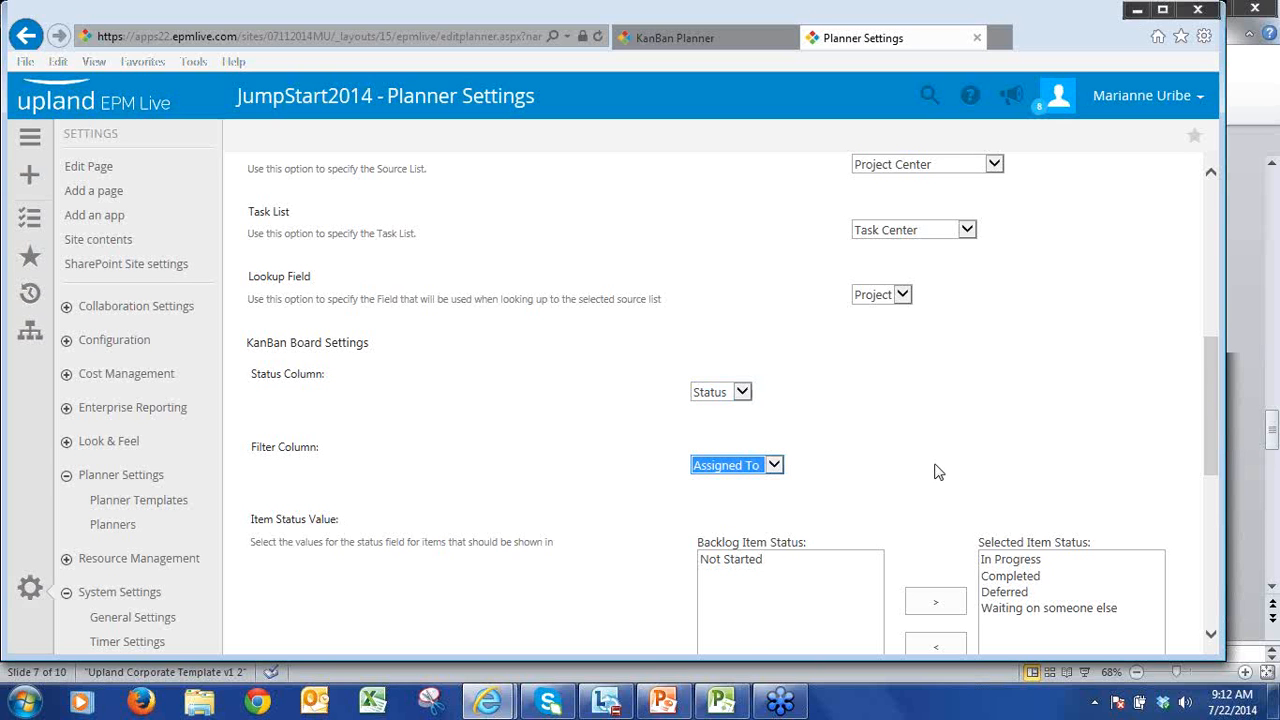
Step: Review the item status values, title column and additional columns, and save the Task KanBan Board settings
scroll(938, 472, down, 5)
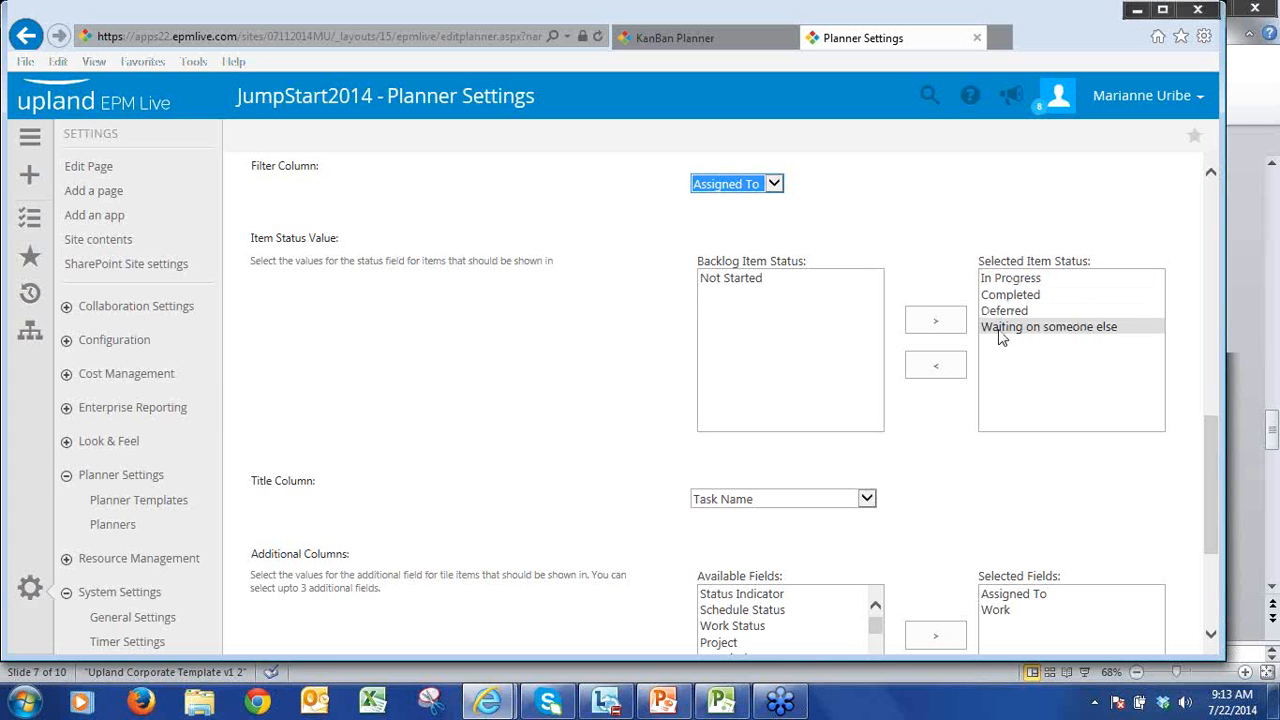
scroll(1216, 520, down, 3)
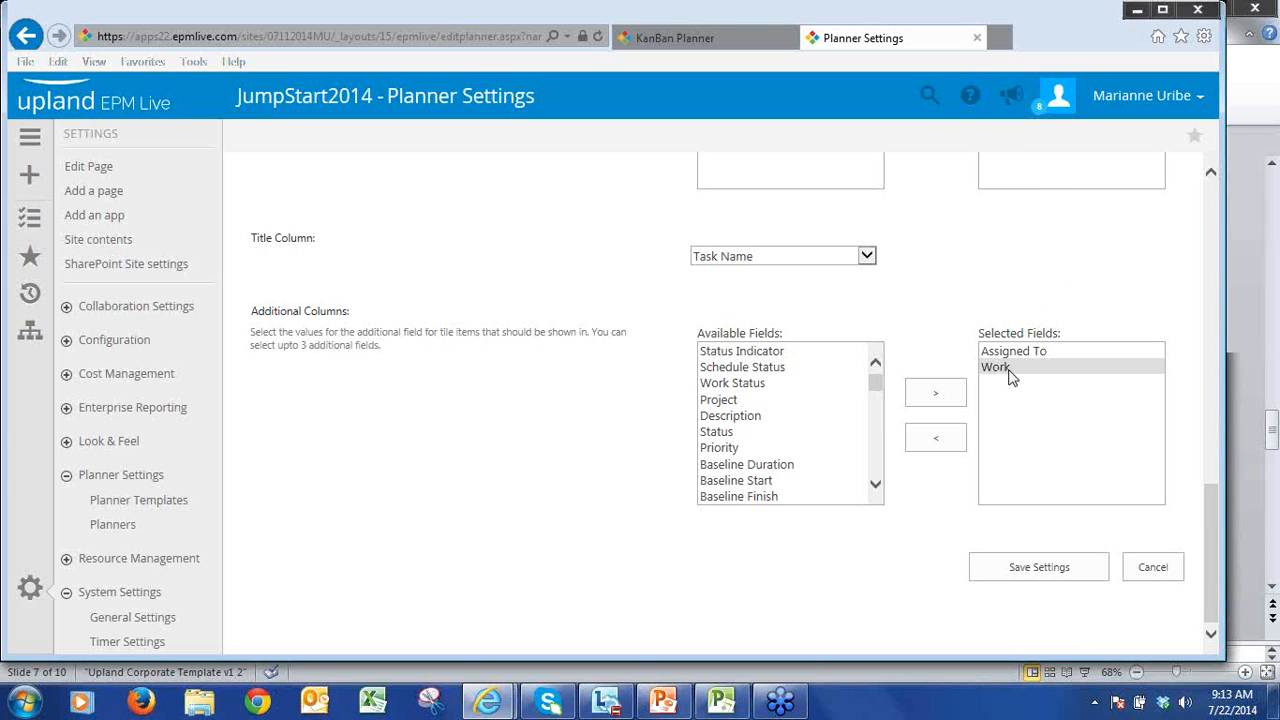
click(1020, 572)
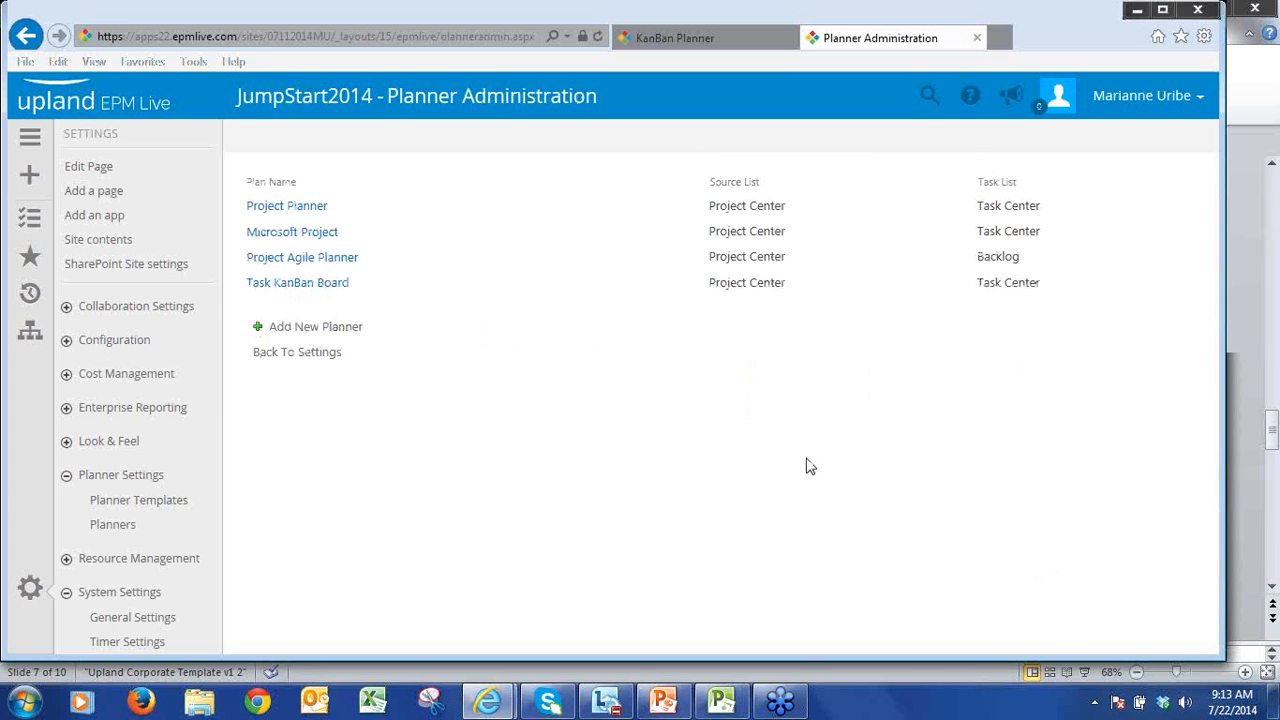
Step: Open the Projects list, view the PM200 MSP schedule in Microsoft Project, and return to the list
click(28, 138)
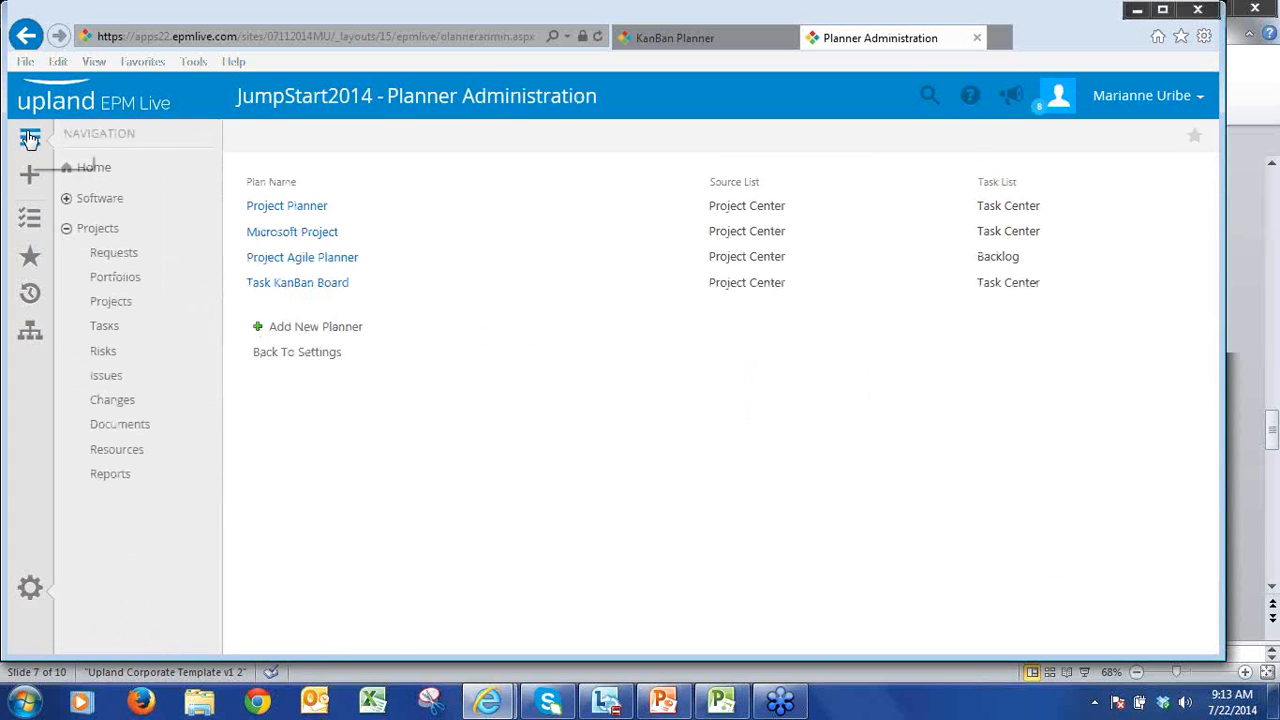
click(101, 305)
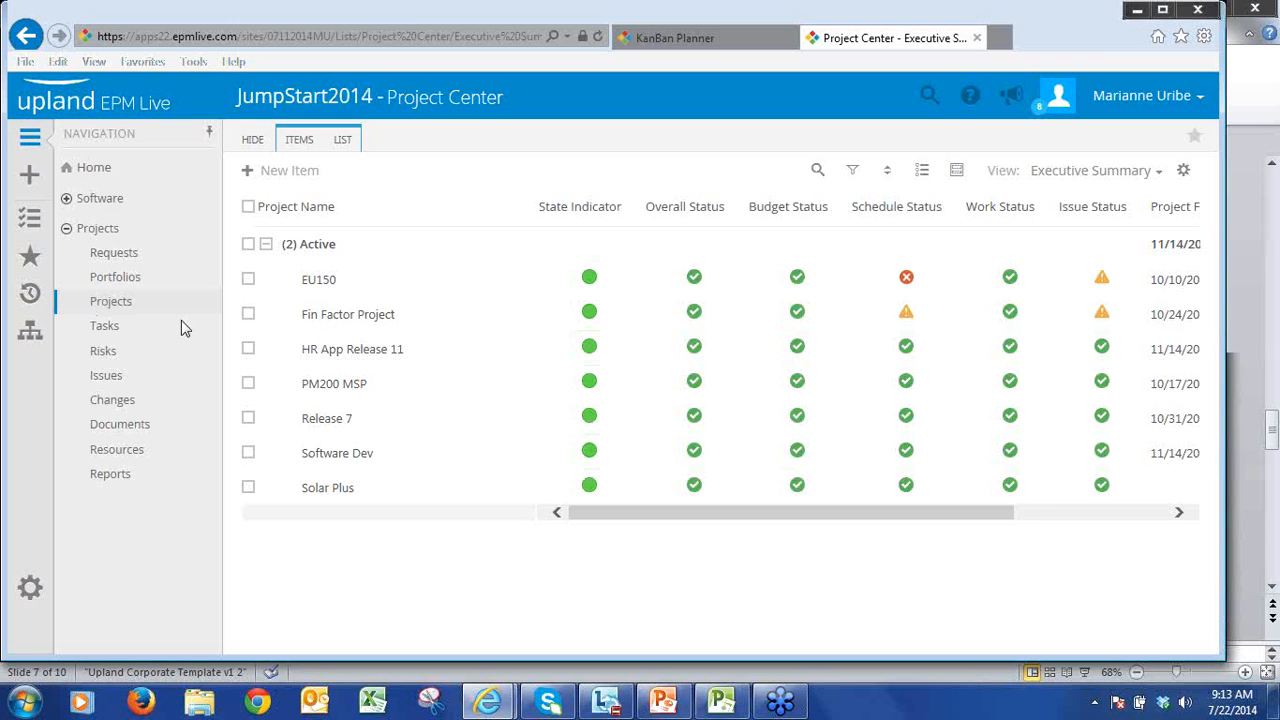
click(723, 702)
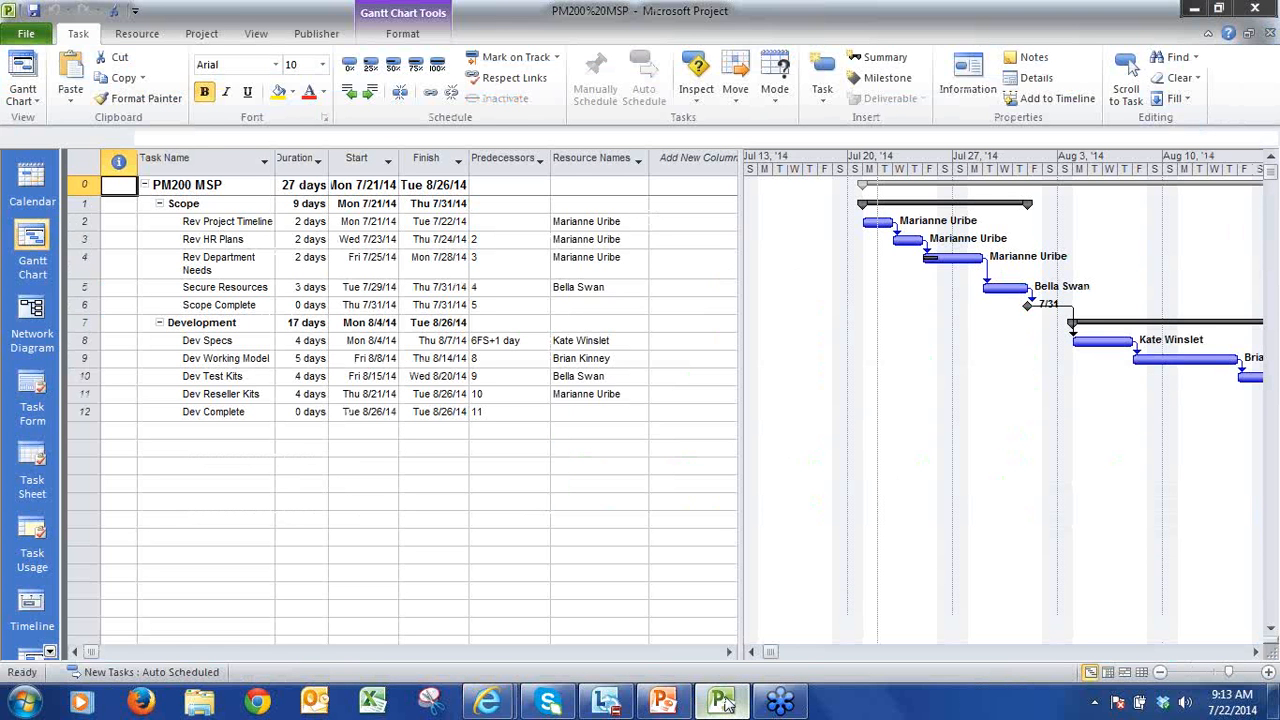
click(724, 703)
Step: Open the PM200 MSP project's plan with the Task KanBan Board planner
mouse_move(526, 336)
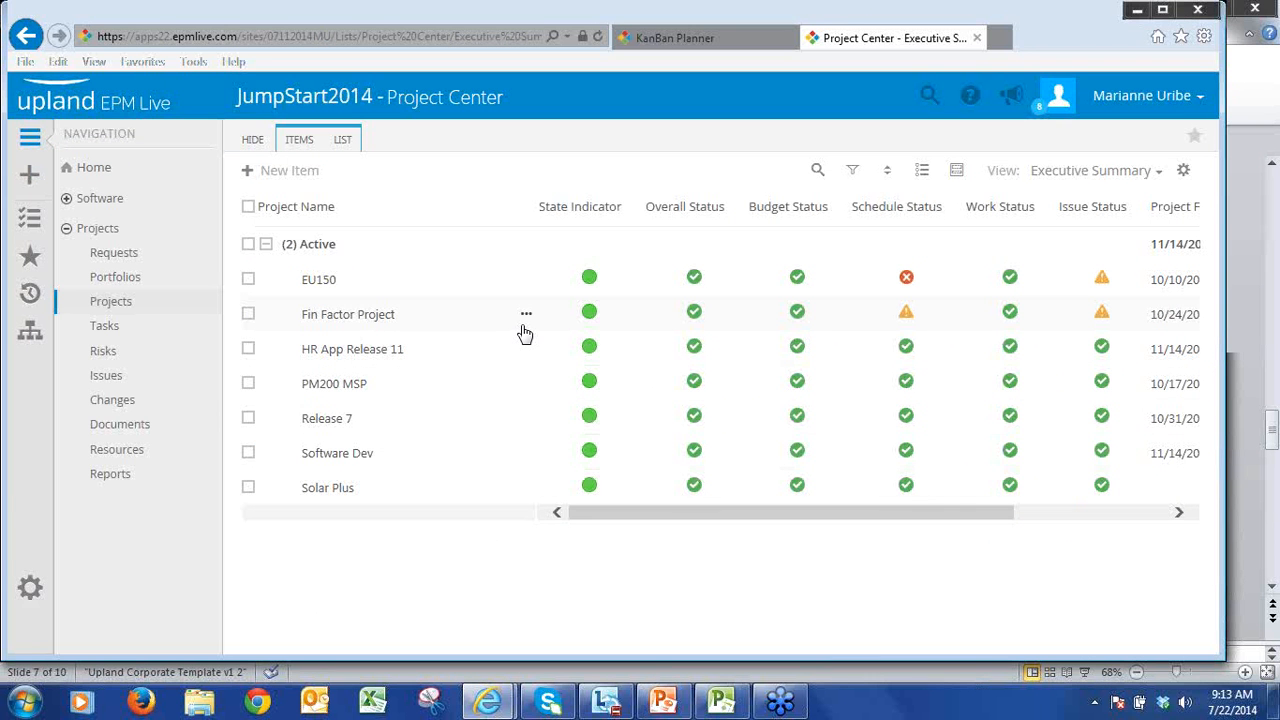
click(527, 389)
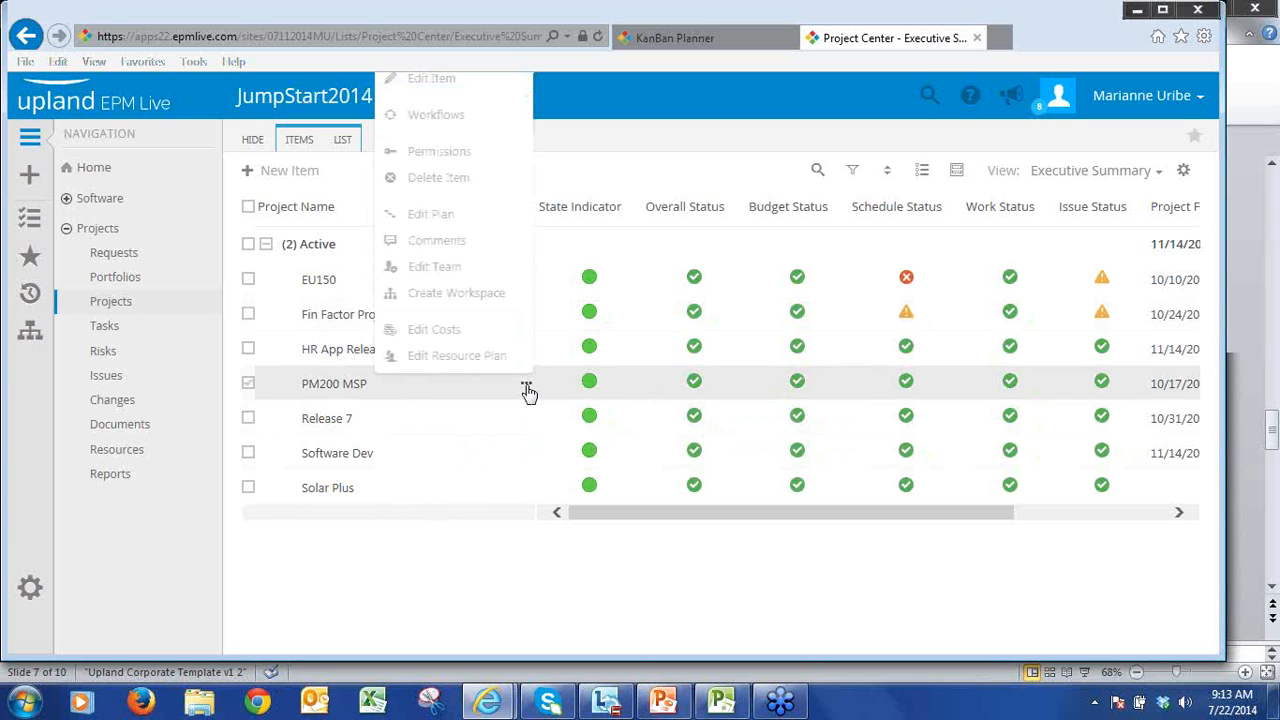
click(425, 222)
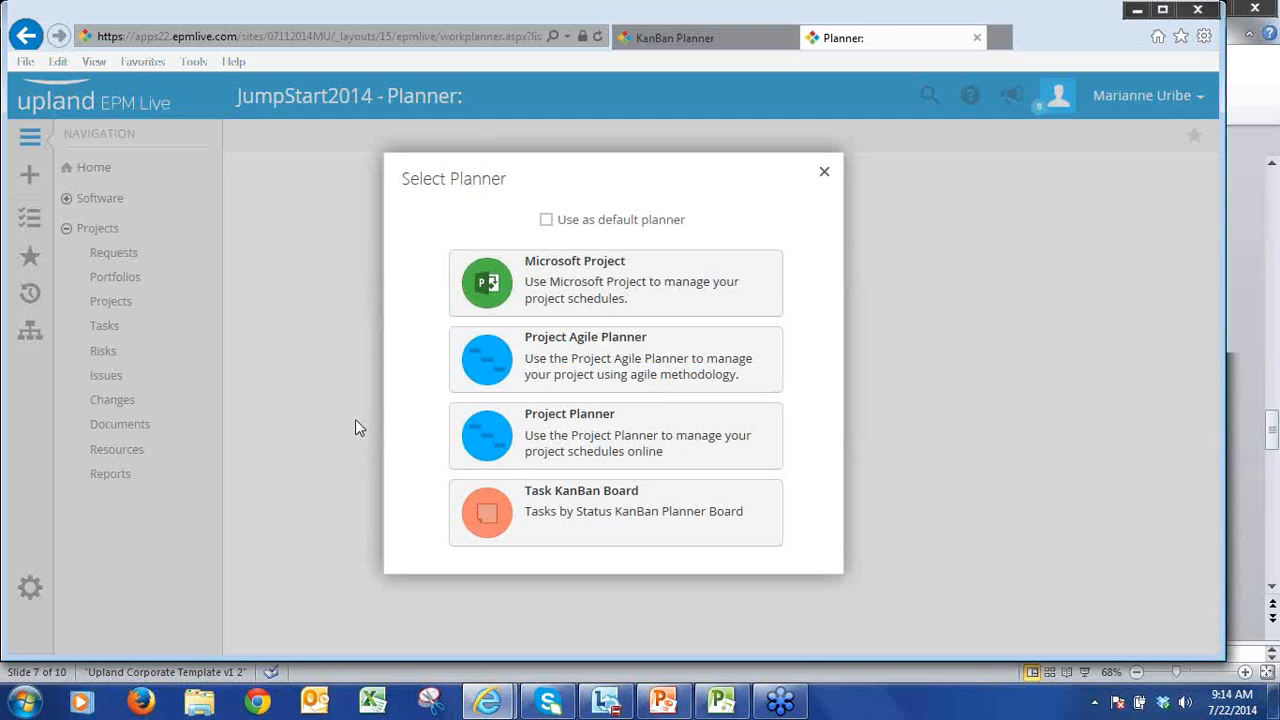
click(630, 525)
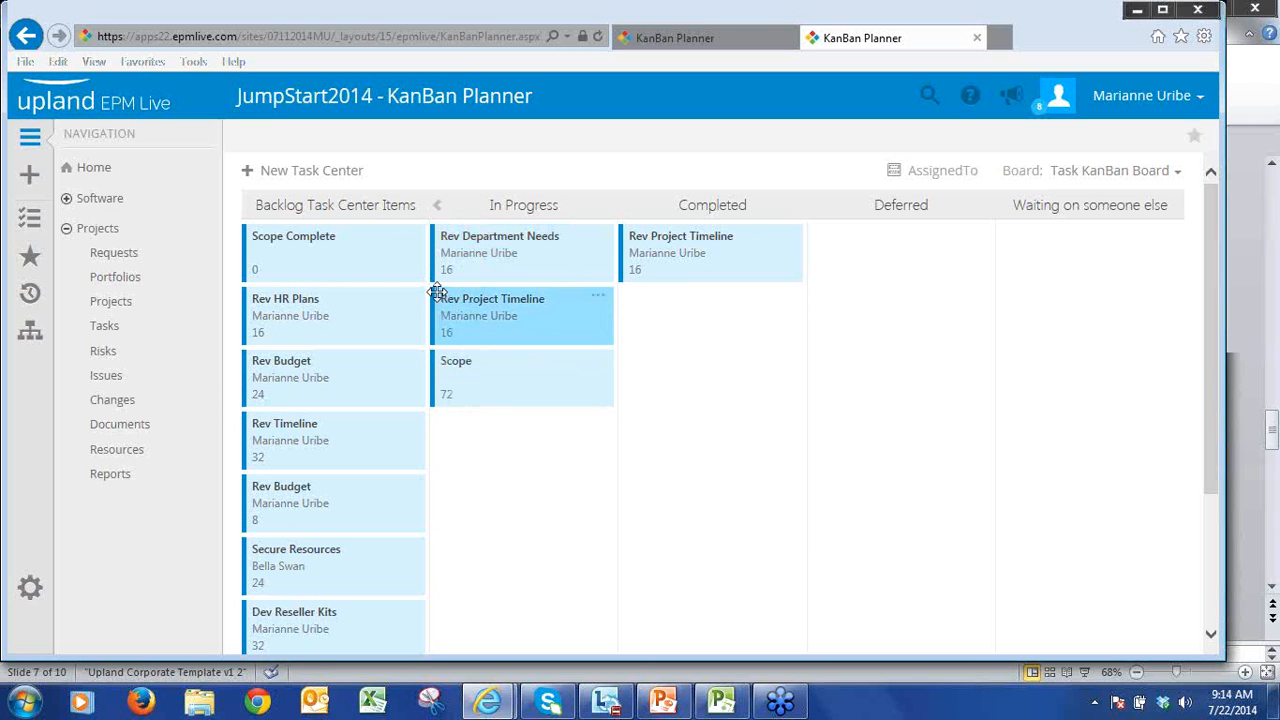
Step: Move the Rev HR Plans backlog card to Completed and the Rev Budget card with 8 hours of work to Deferred
click(598, 242)
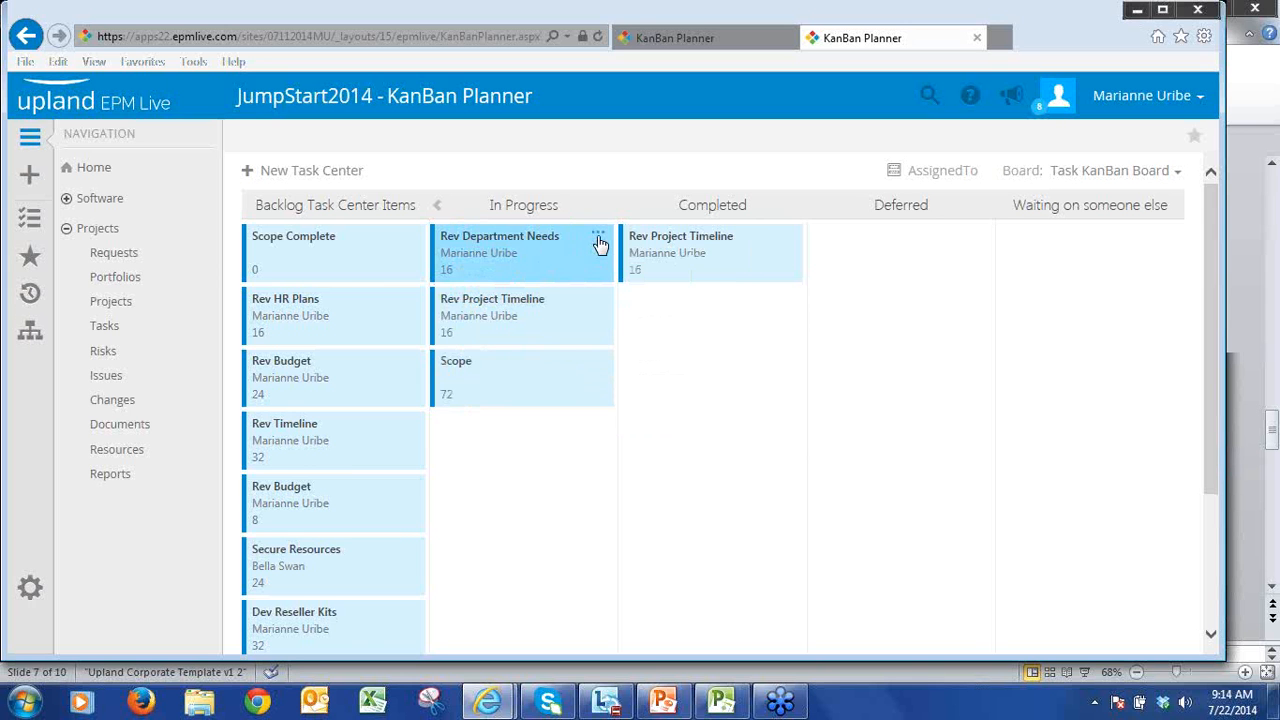
click(598, 242)
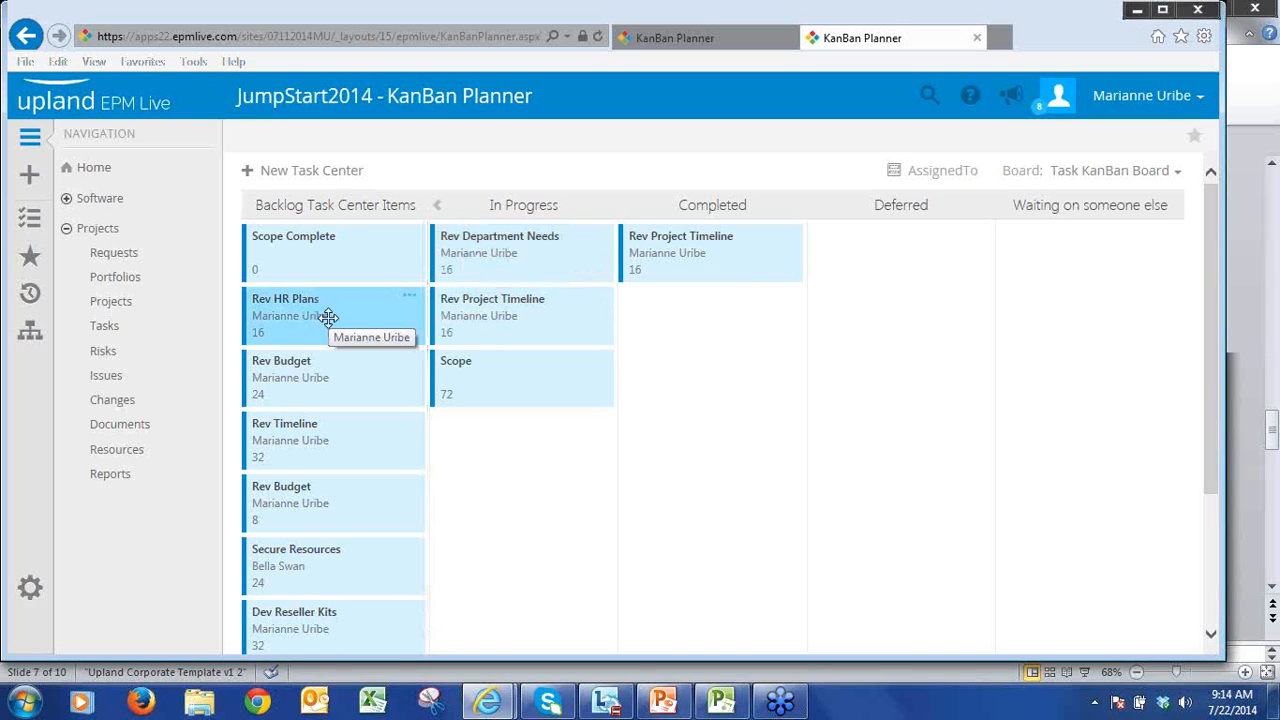
drag(329, 317, 694, 329)
drag(340, 446, 937, 344)
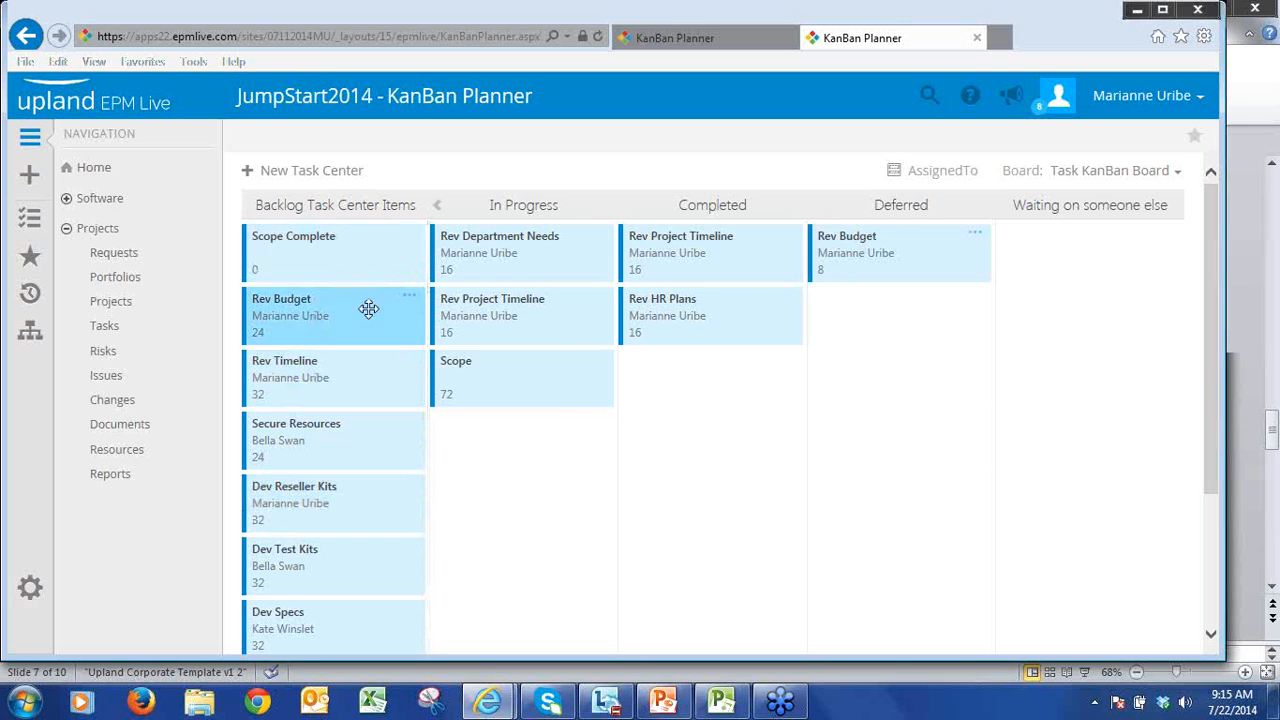
Step: View the item details of the Rev Budget card still in the backlog and expand its hidden quick details
click(408, 300)
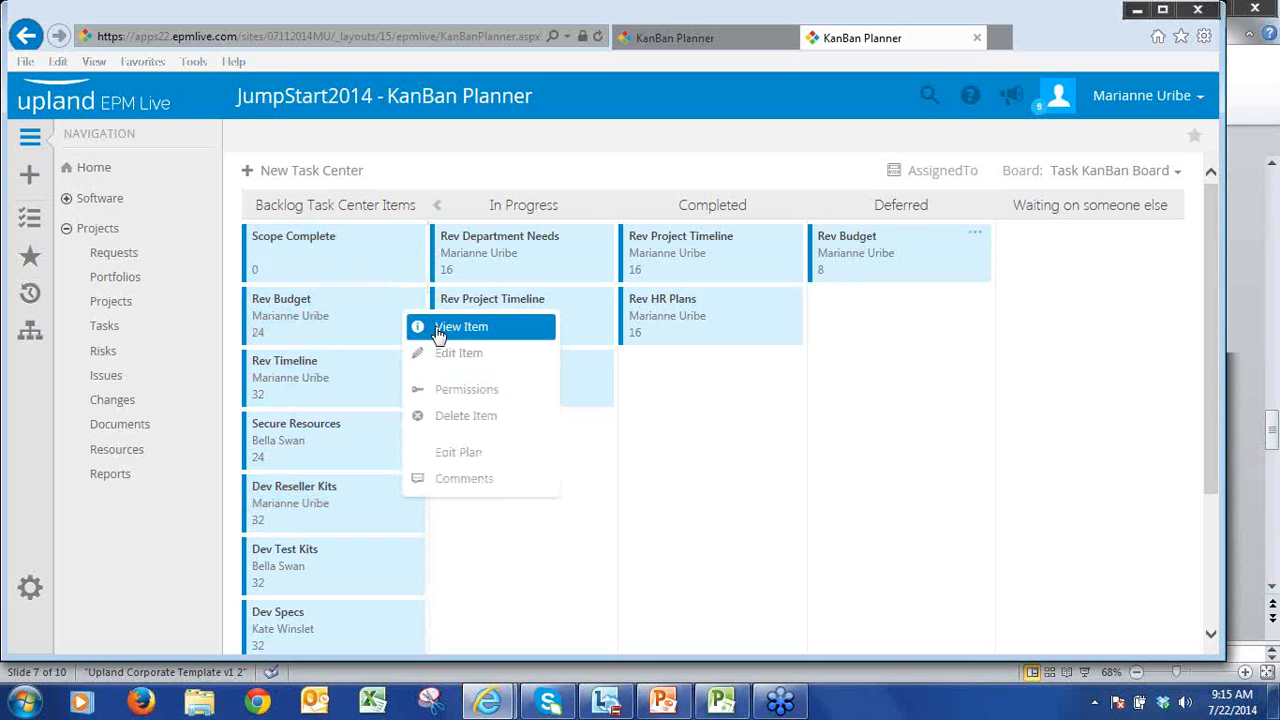
click(437, 334)
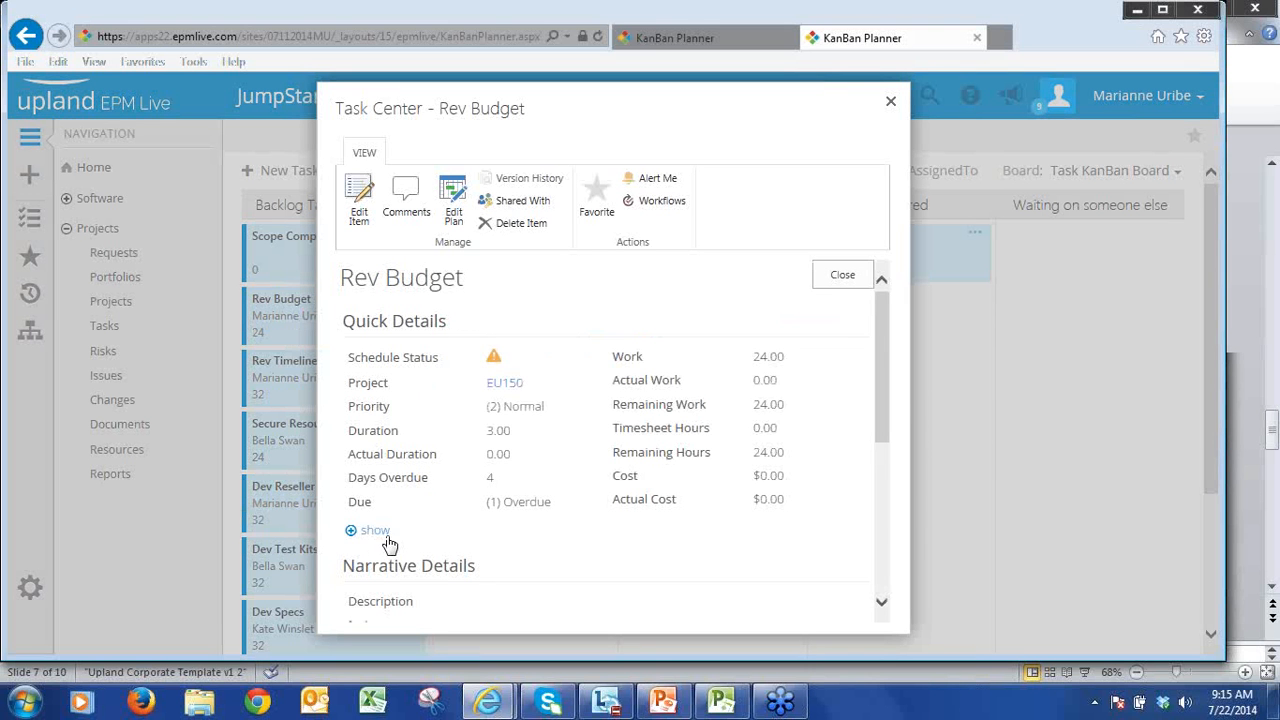
click(352, 533)
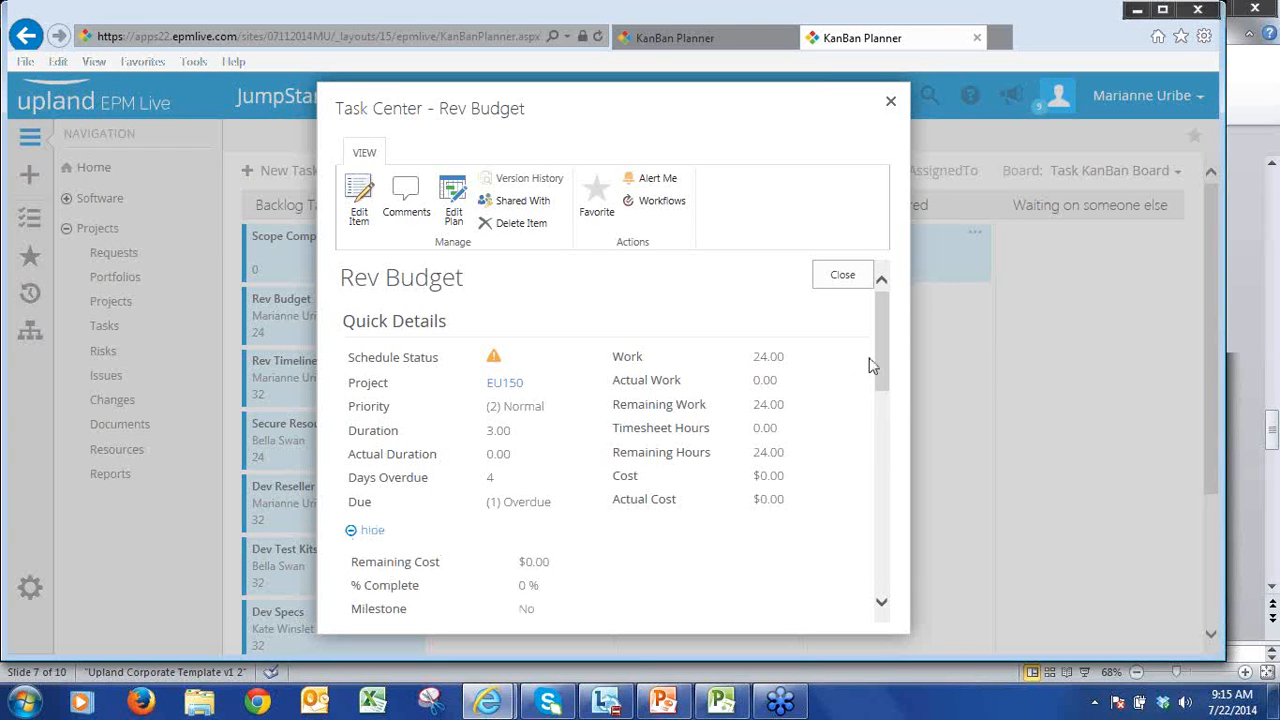
Step: Review the Rev Budget item's remaining details, including its narrative, people and dates sections, and close the item
drag(880, 357, 749, 331)
drag(883, 371, 874, 511)
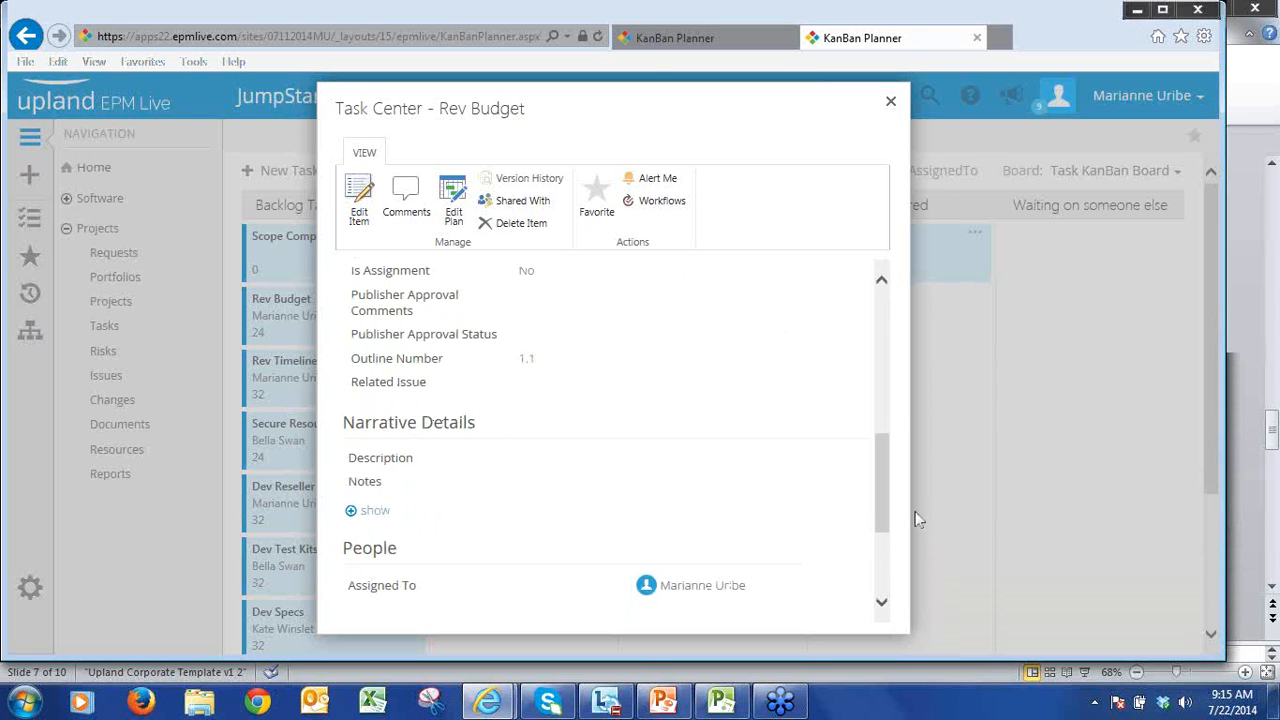
drag(883, 499, 885, 567)
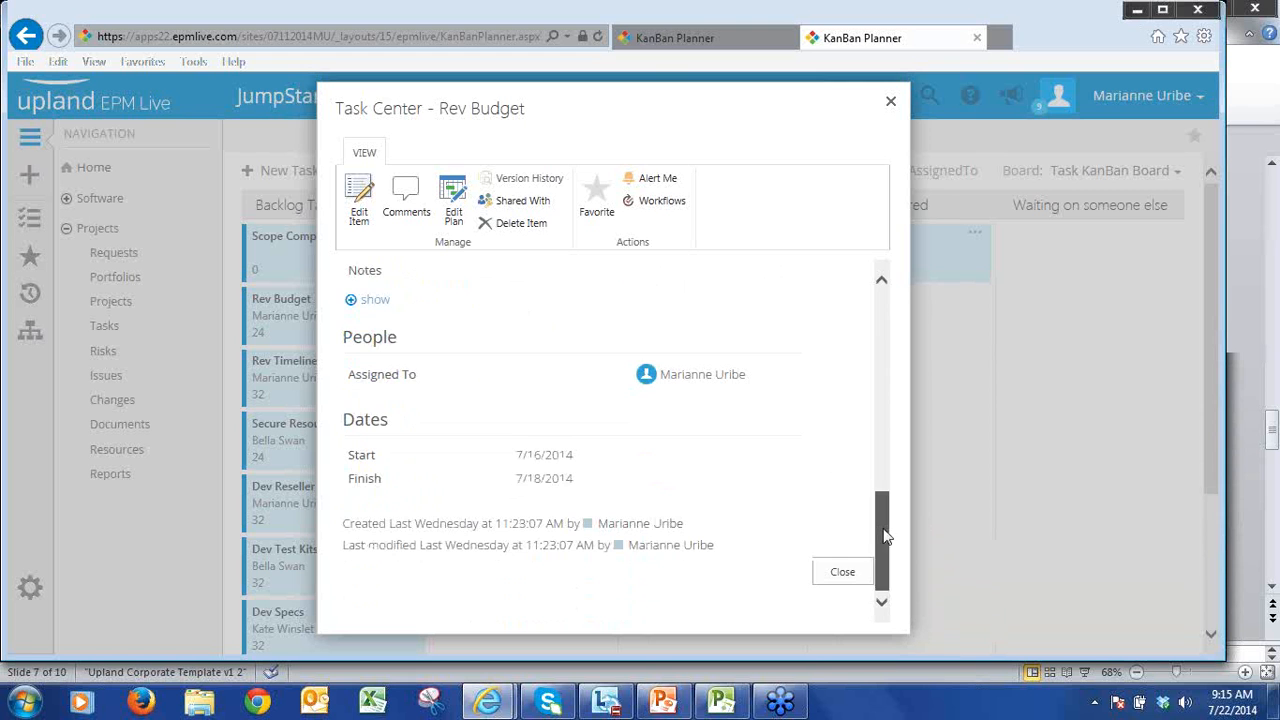
drag(885, 537, 874, 166)
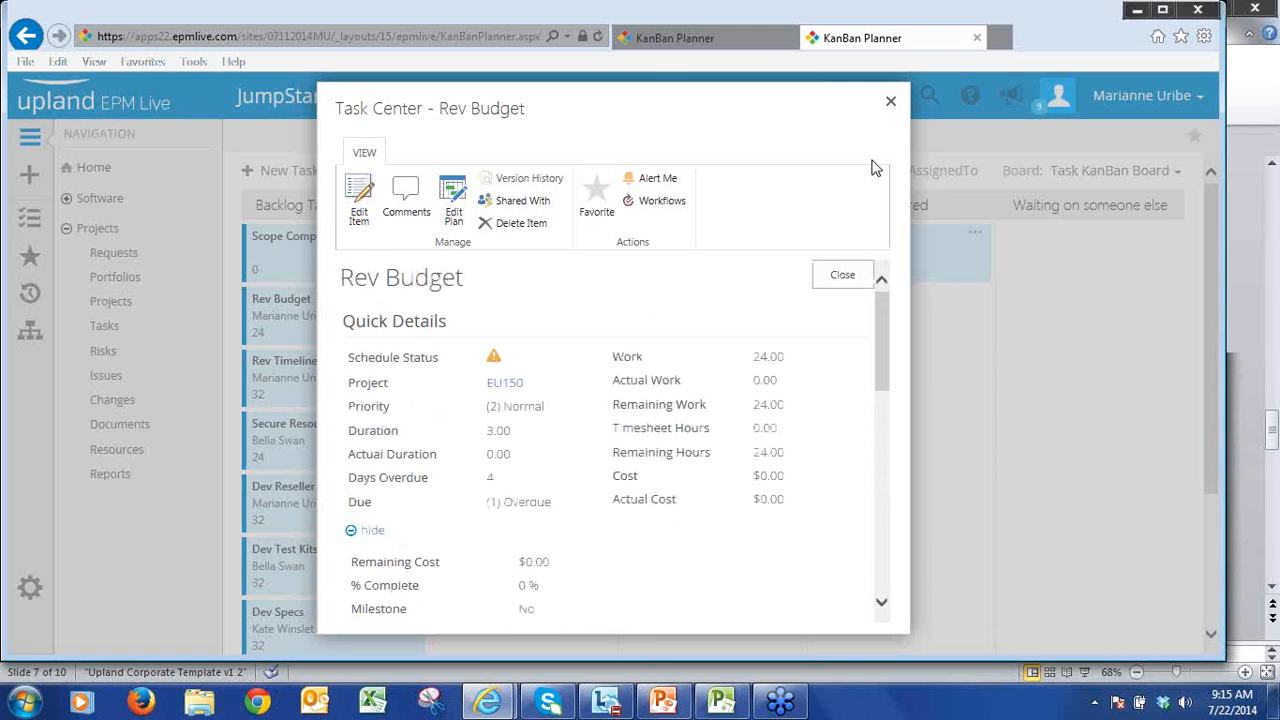
click(891, 104)
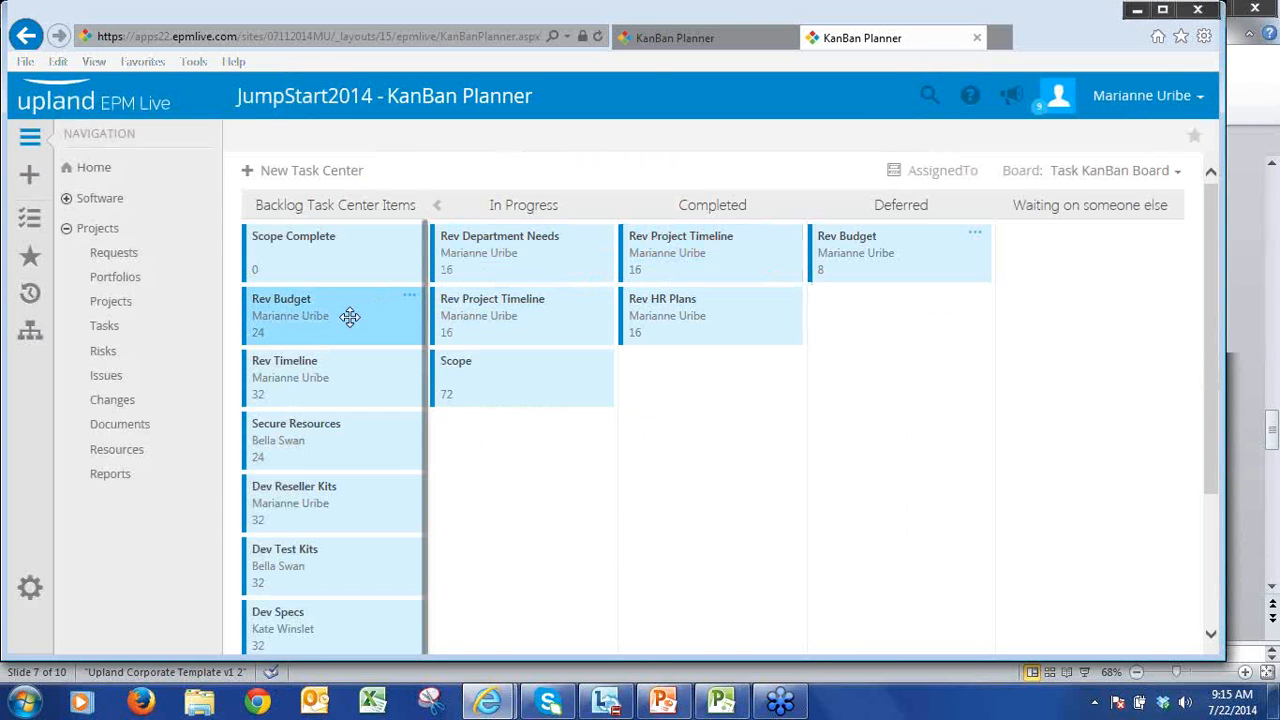
Step: Move the Rev Budget backlog card to Completed, view its item details, and close them
drag(349, 316, 733, 380)
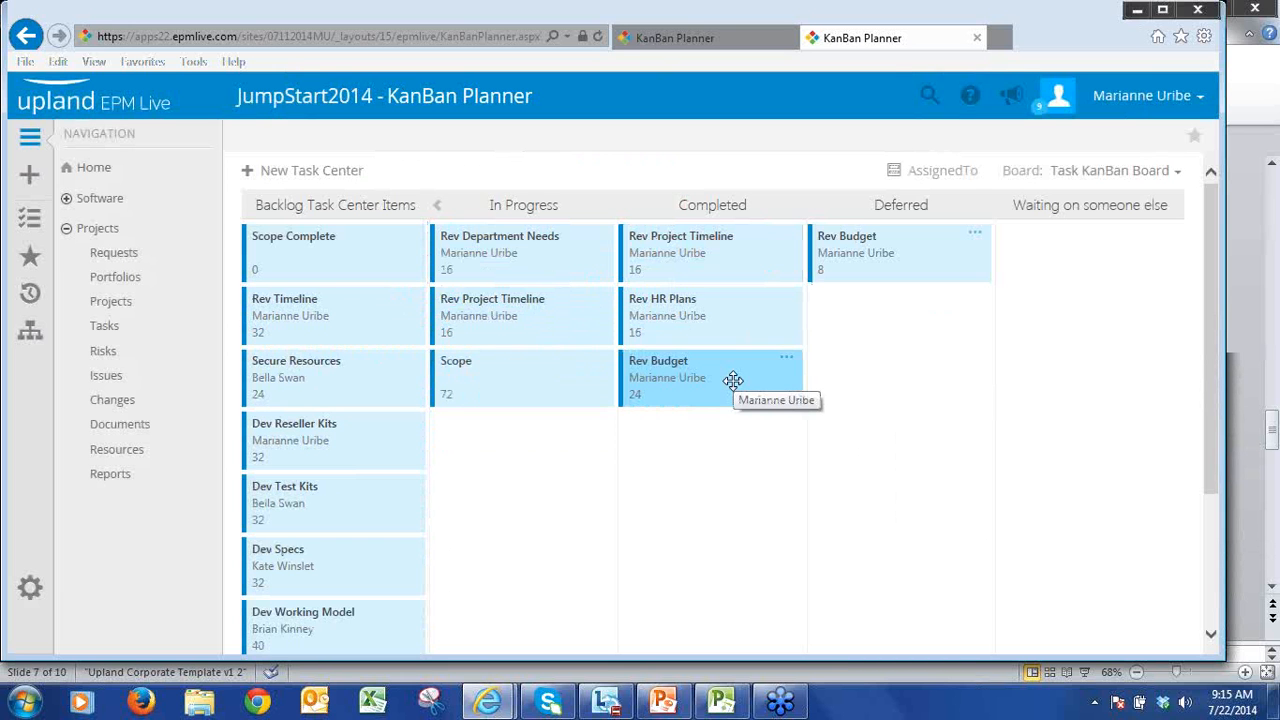
click(788, 361)
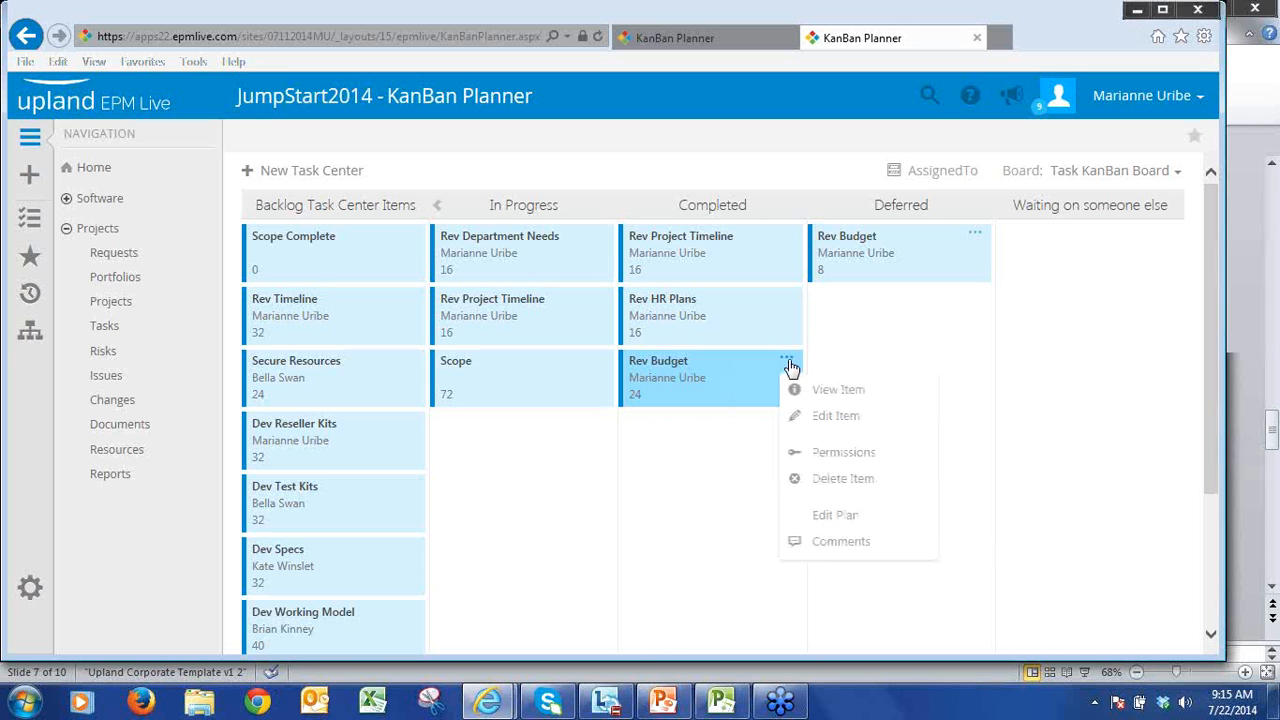
click(788, 362)
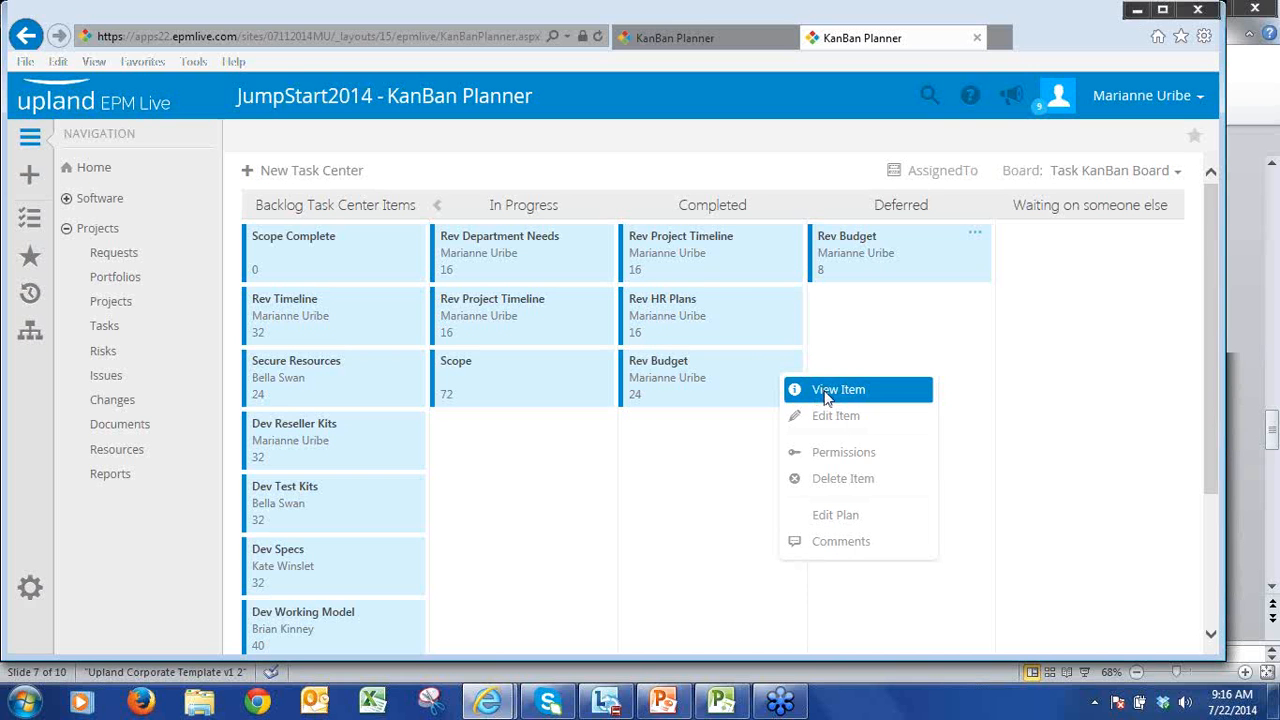
click(815, 394)
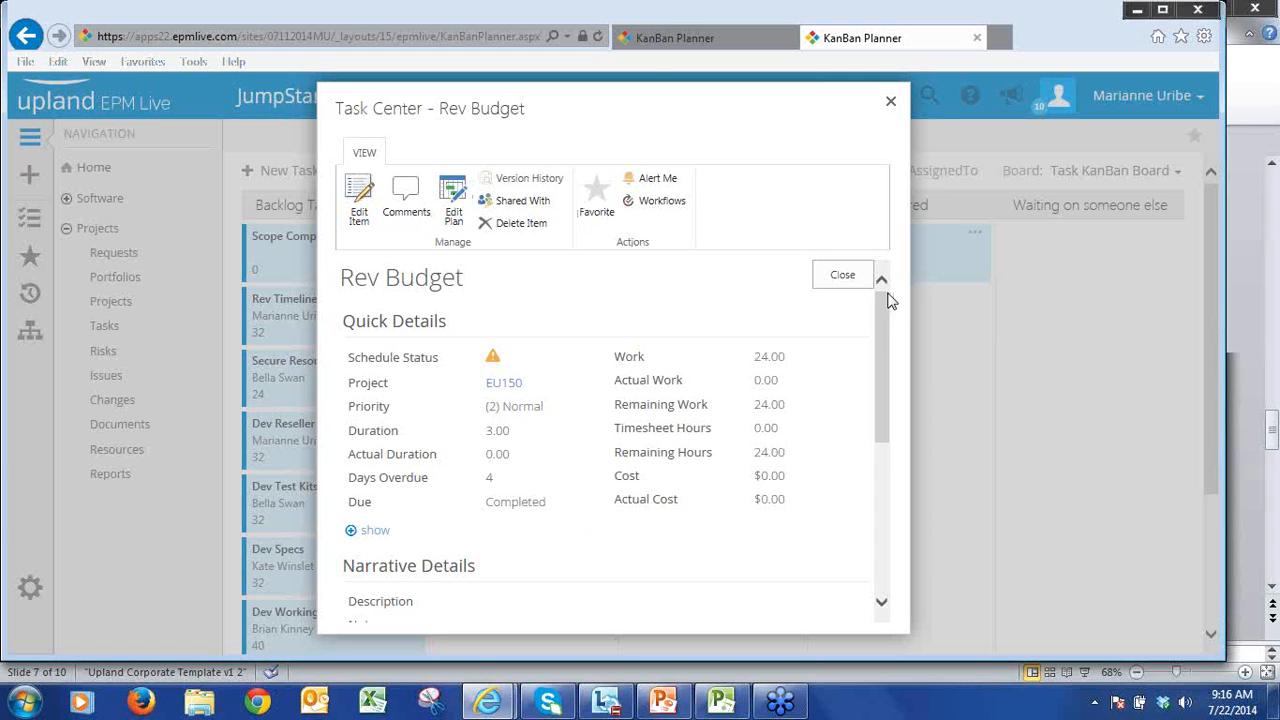
click(858, 278)
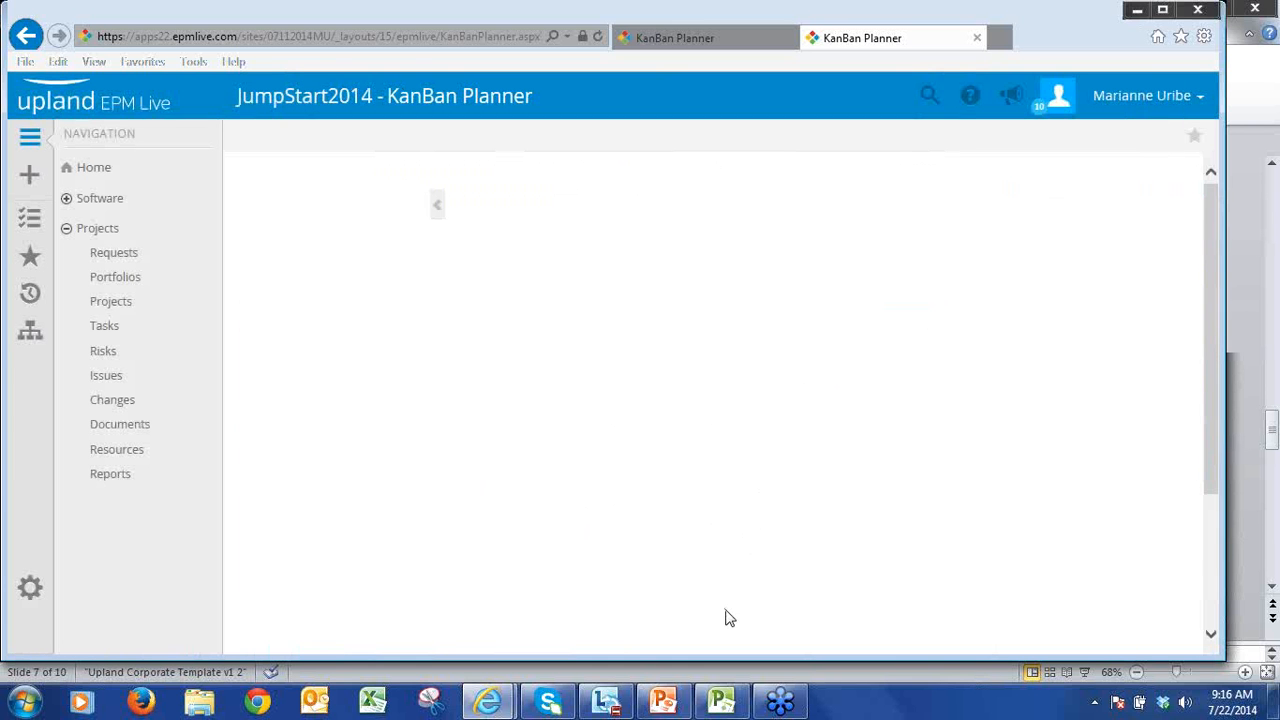
Step: Check the PM200 MSP schedule in Microsoft Project, return to the board, and move both Dev Specs backlog cards to In Progress
click(722, 703)
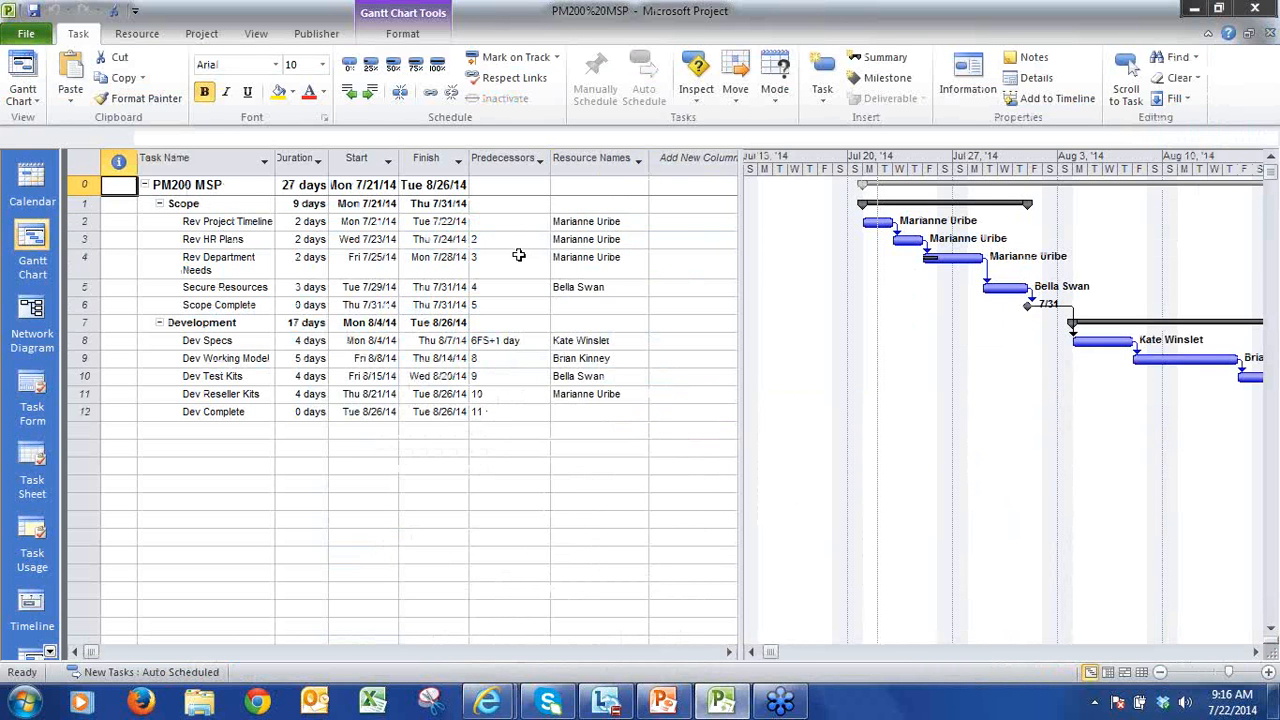
click(1201, 11)
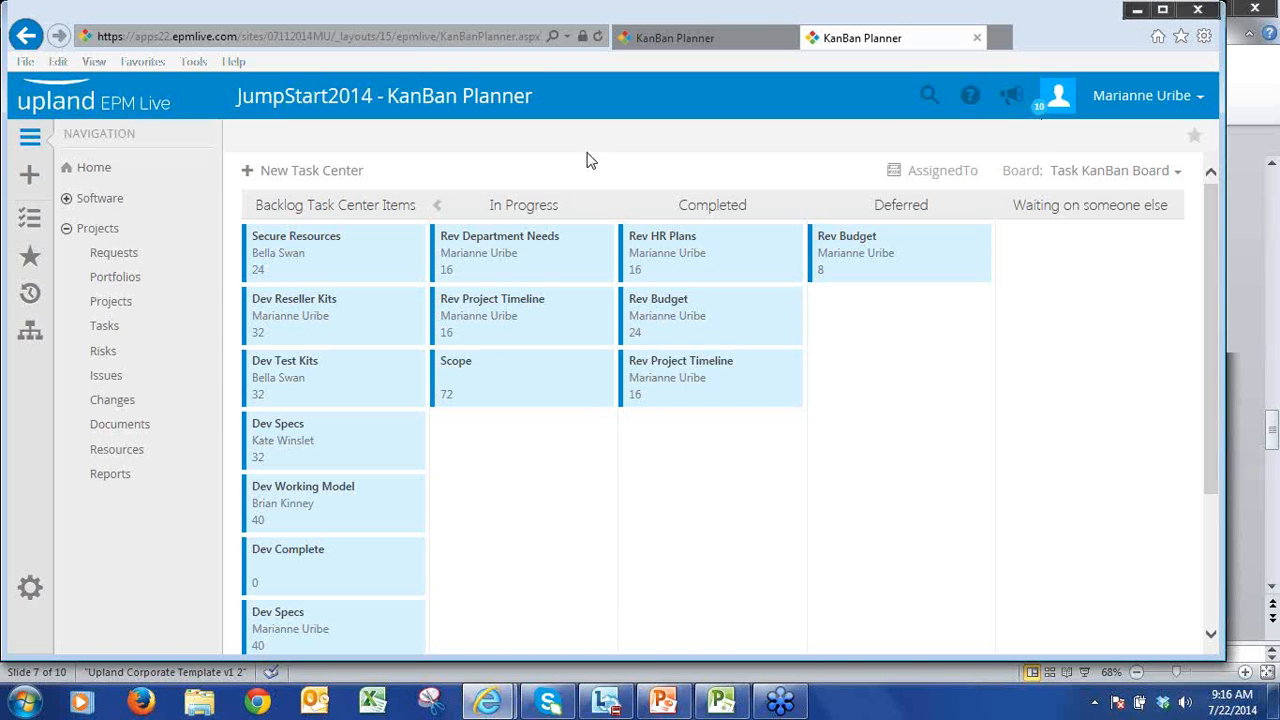
drag(331, 449, 520, 460)
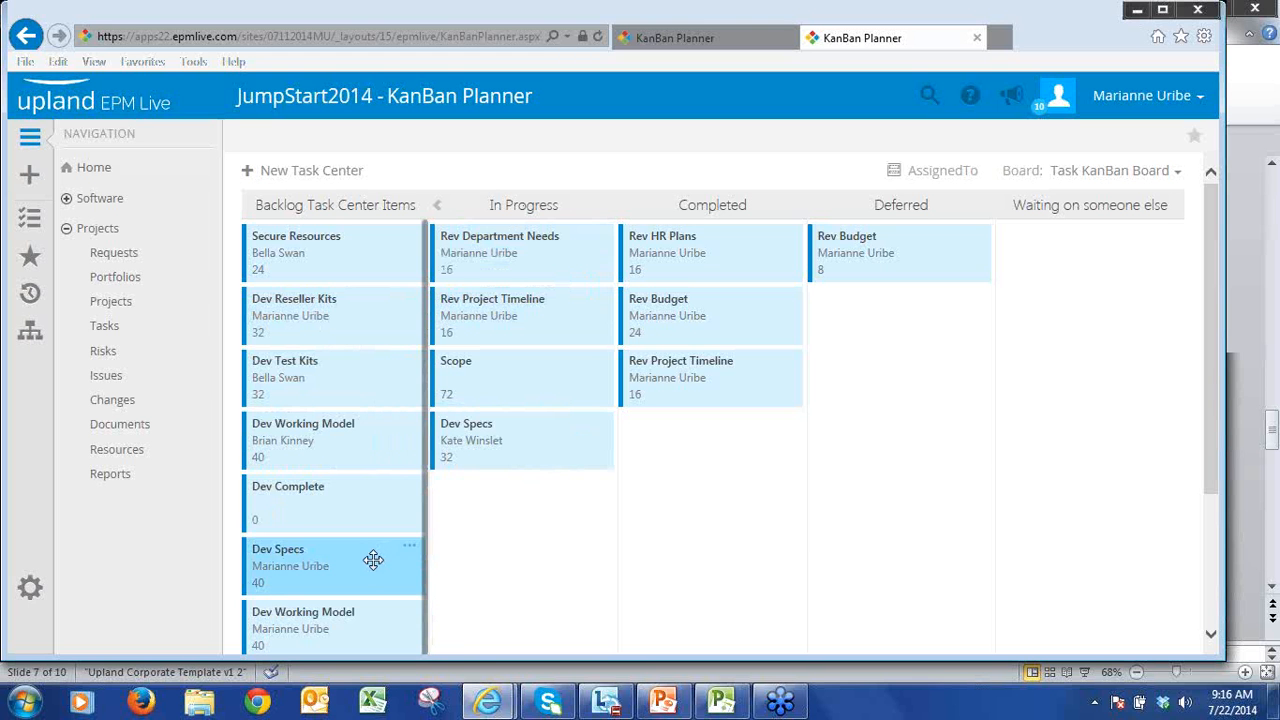
drag(373, 559, 566, 497)
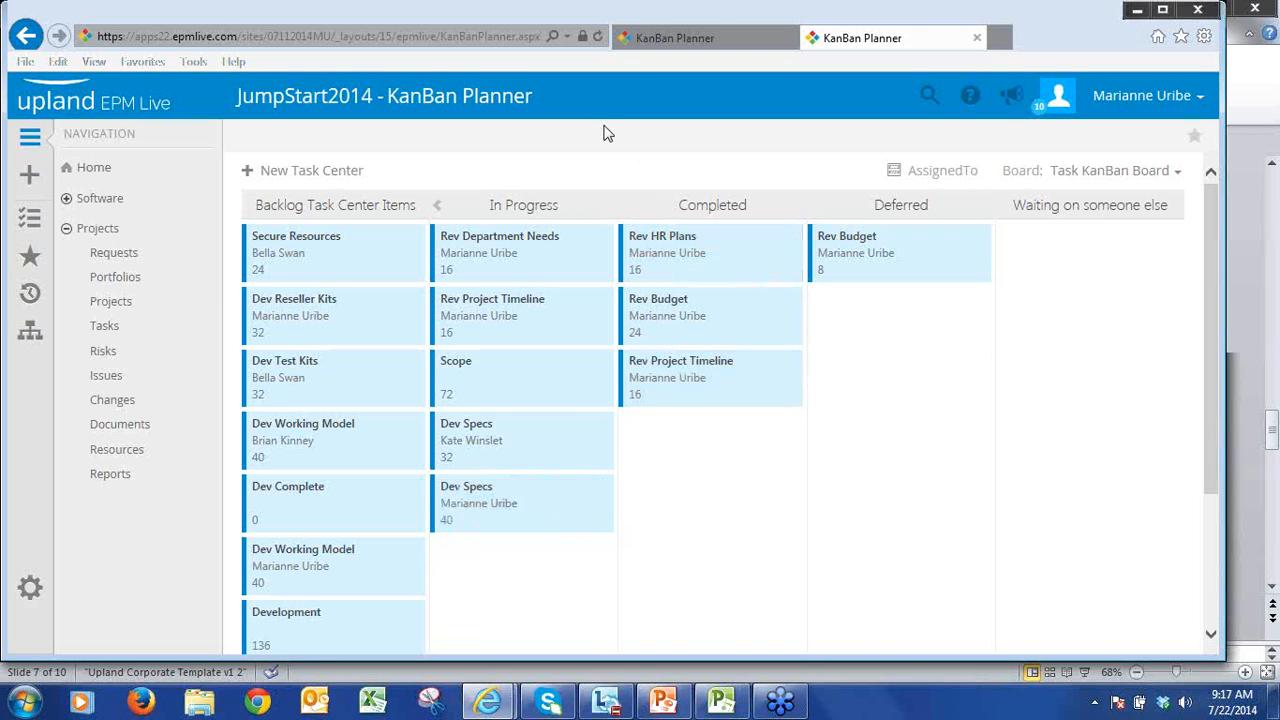
Step: Switch to Microsoft Project and add a % Complete column after Resource Names in the PM200 MSP schedule
click(722, 703)
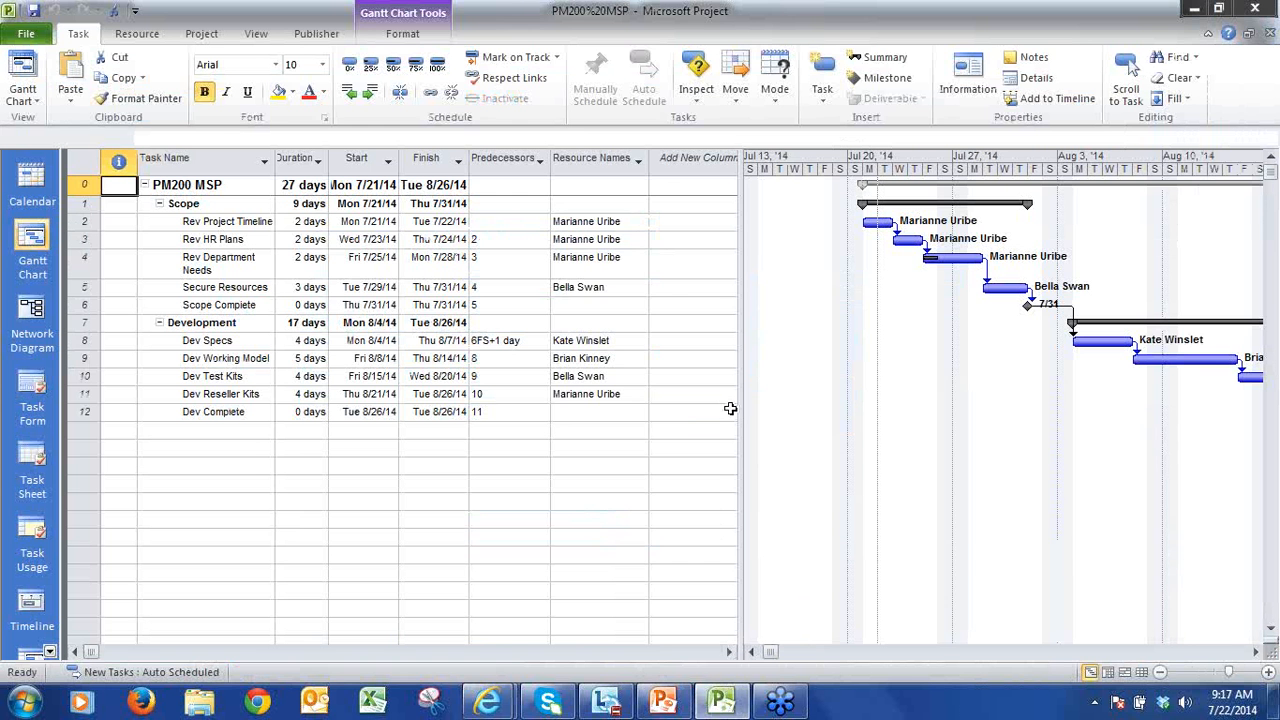
drag(741, 402, 855, 402)
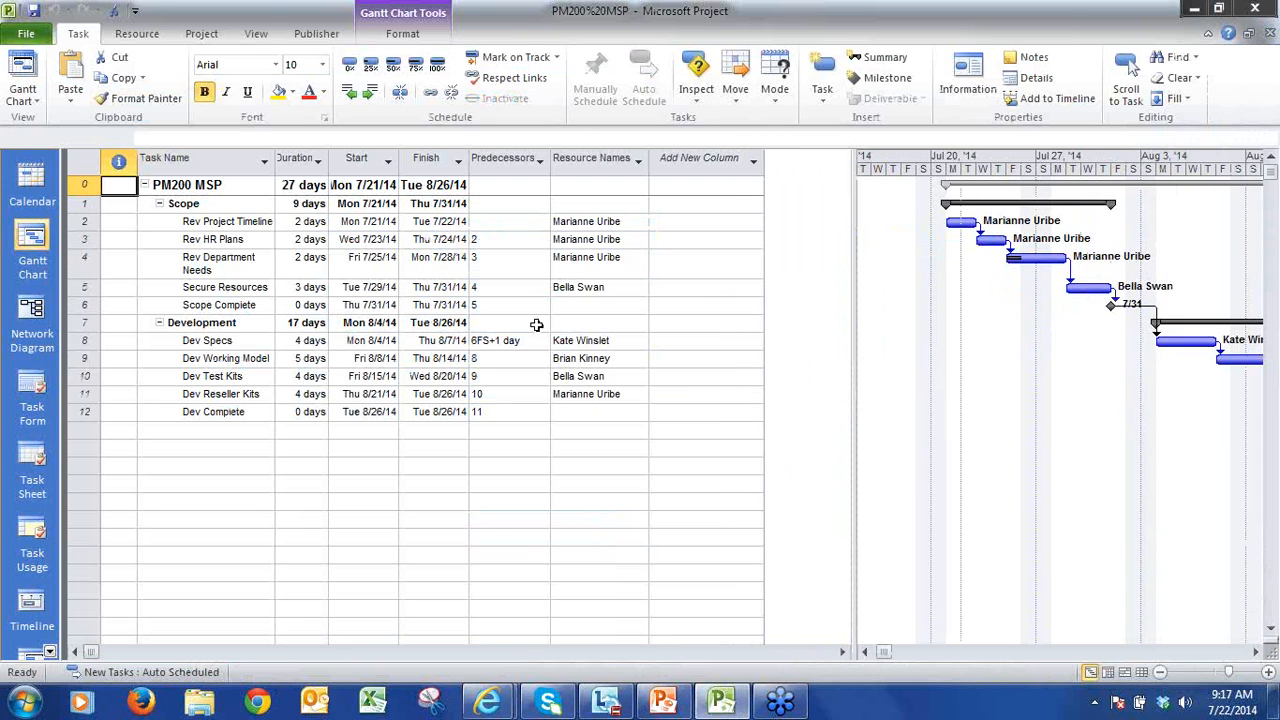
click(754, 160)
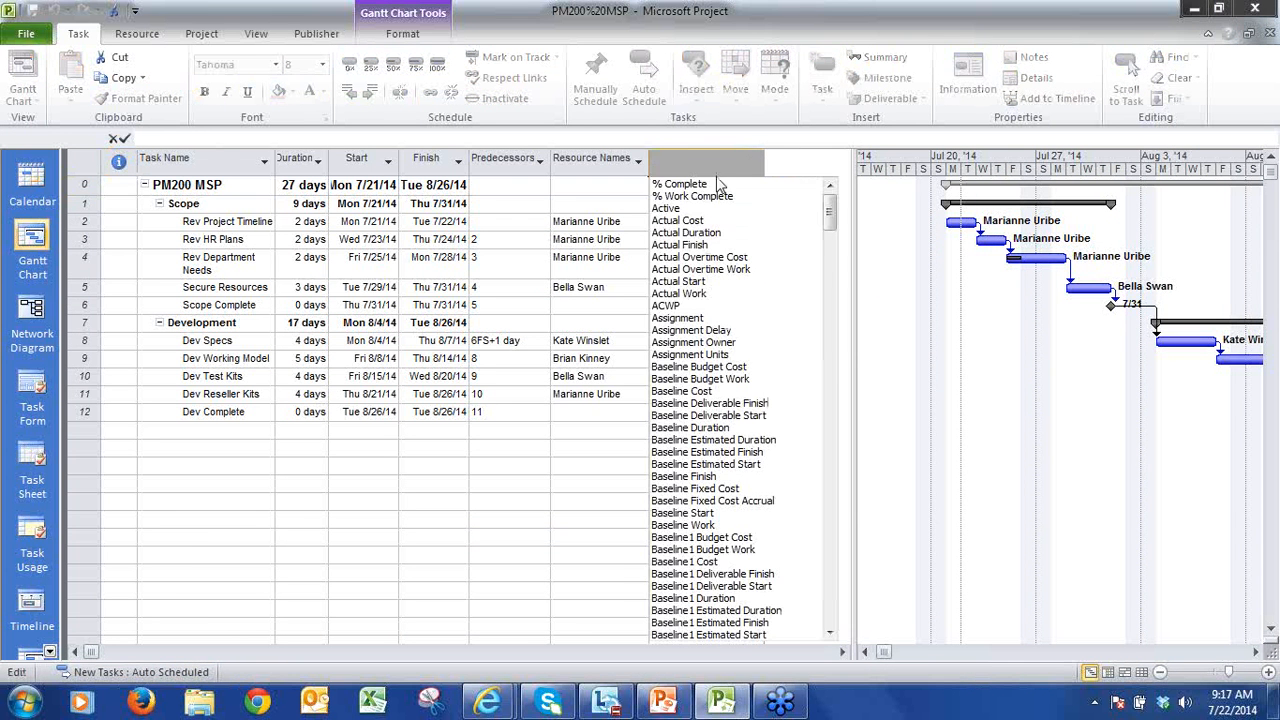
click(690, 185)
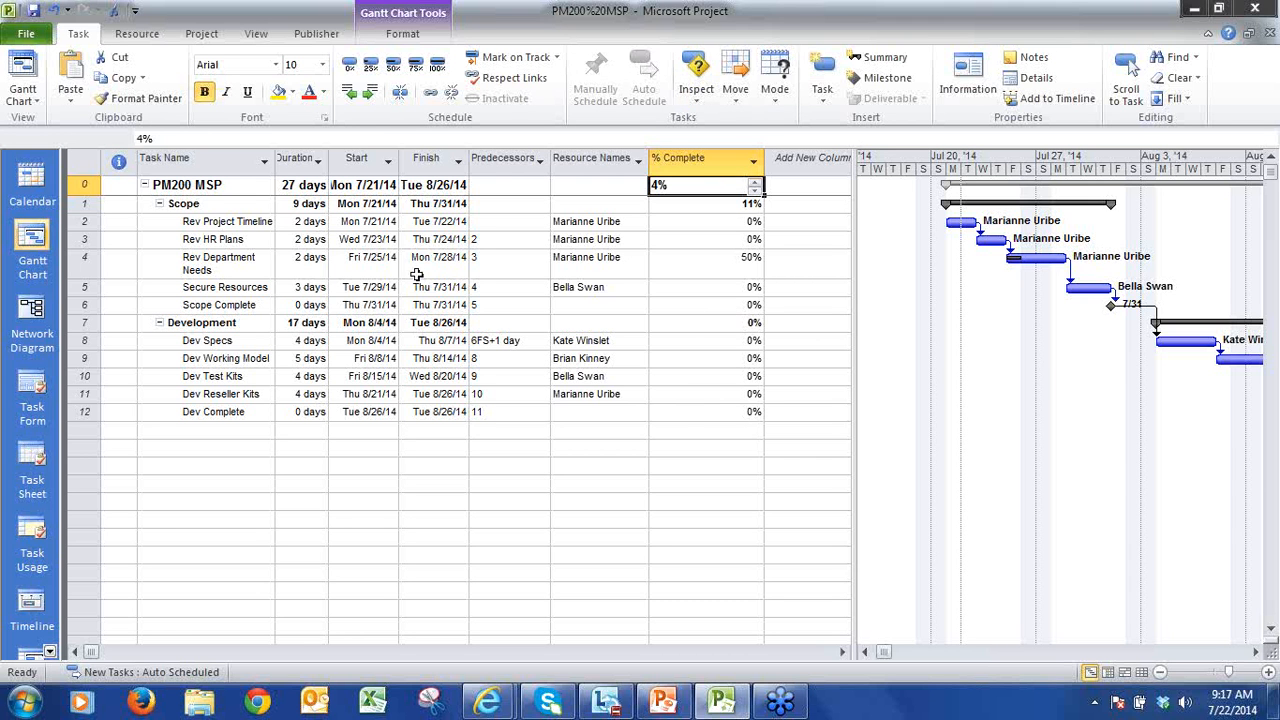
Step: Update progress from the team, review the Rev HR Plans change, and approve all listed task updates without saving the project
click(318, 38)
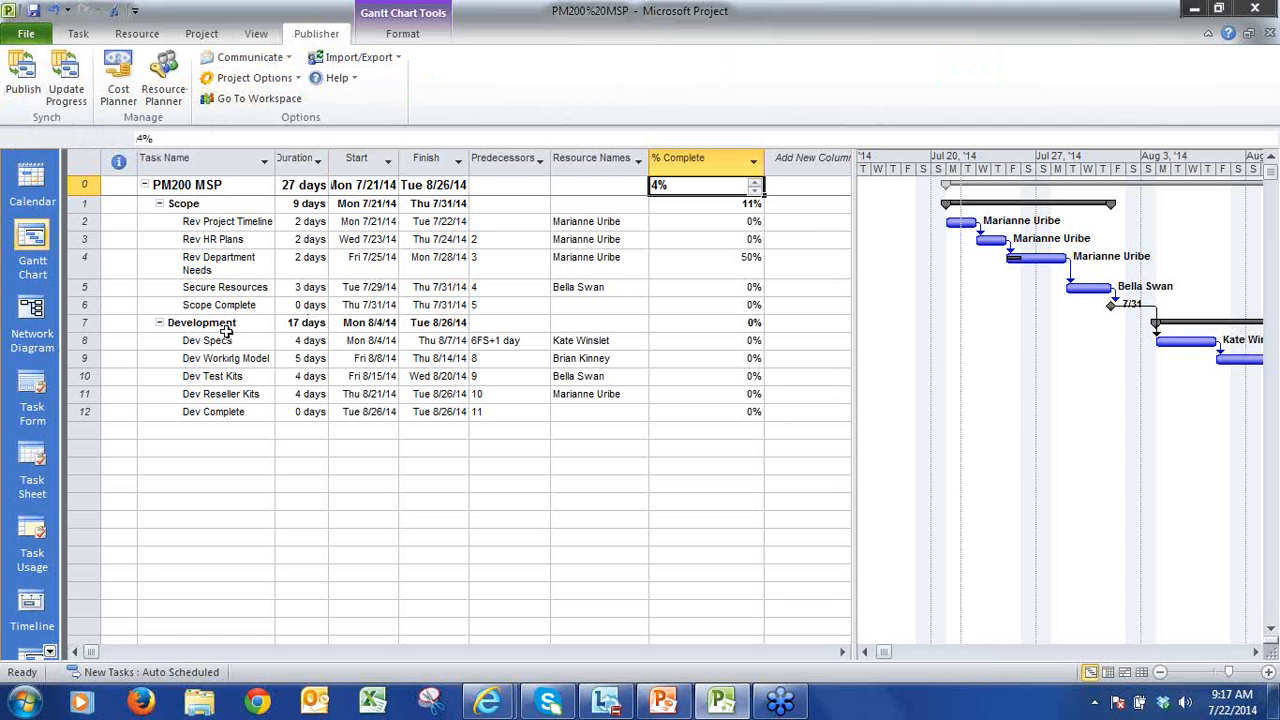
click(83, 104)
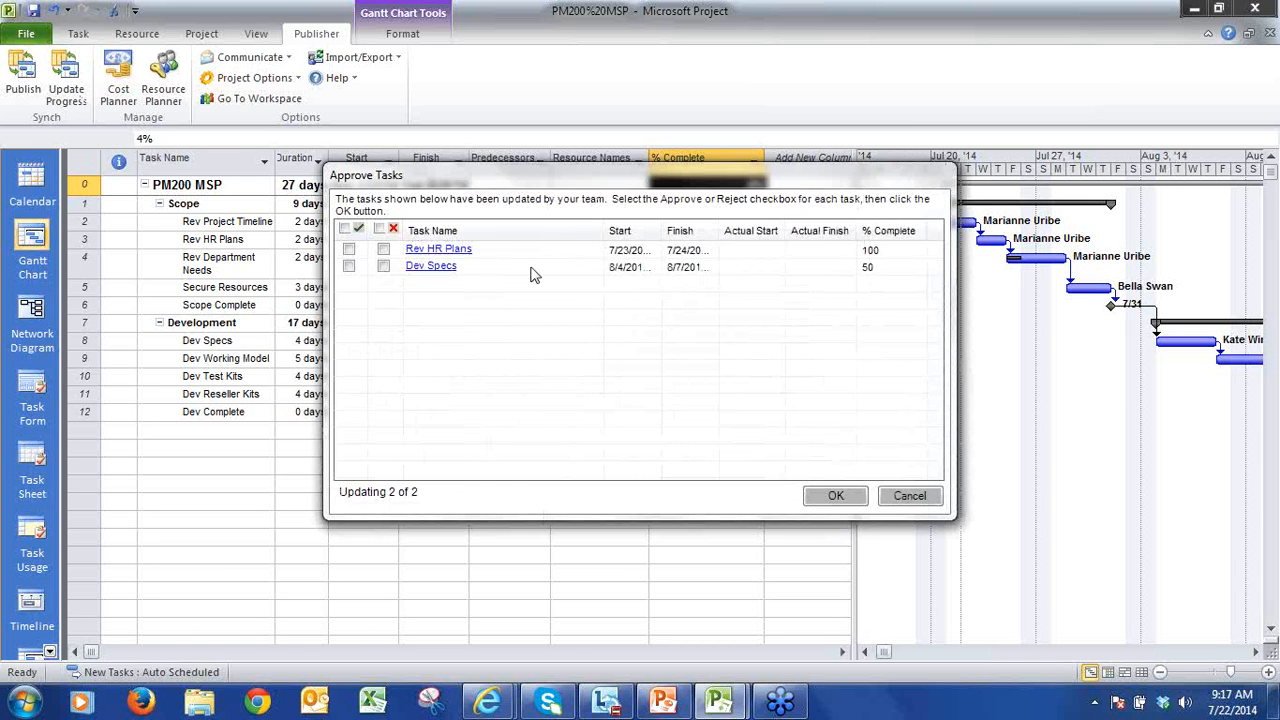
click(344, 228)
click(440, 250)
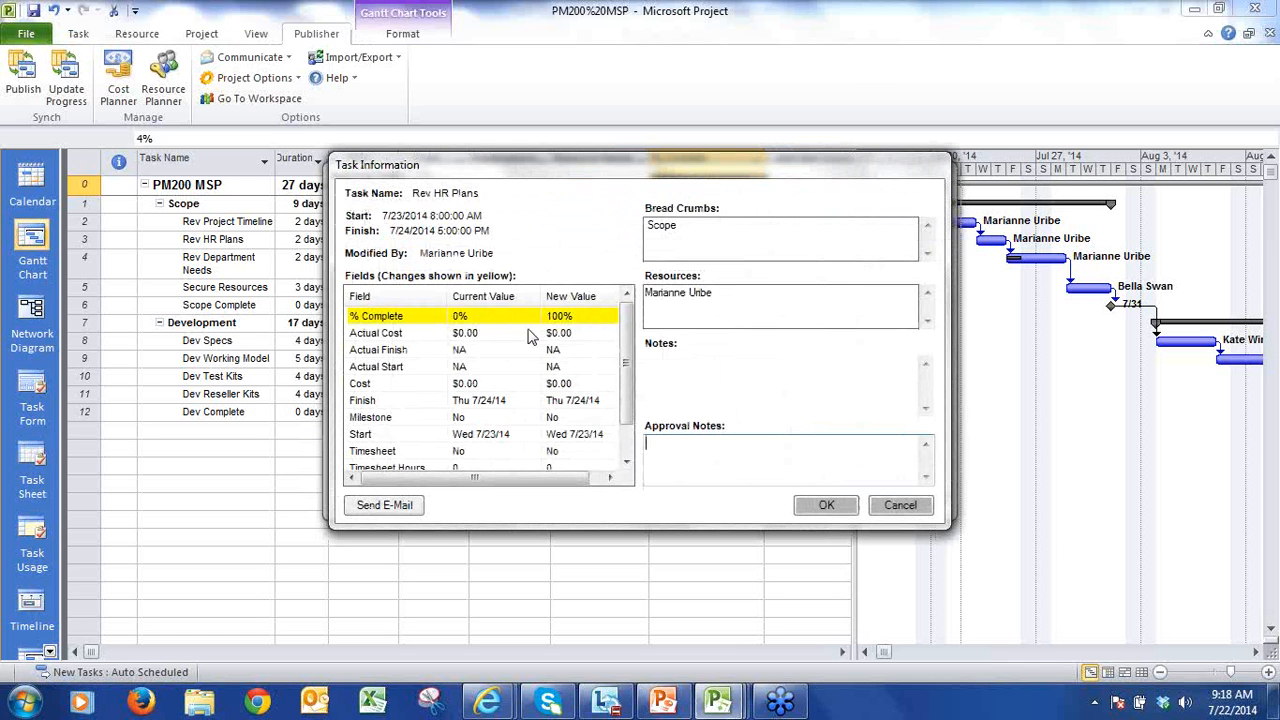
click(838, 508)
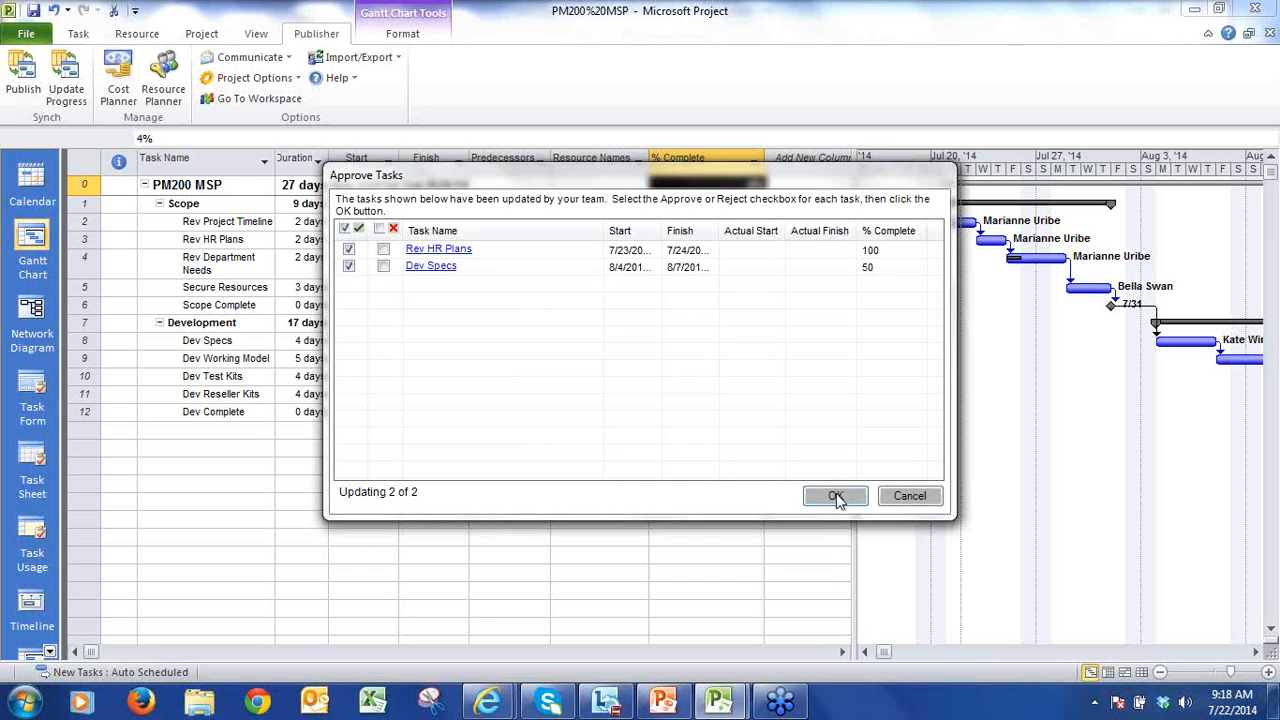
click(836, 497)
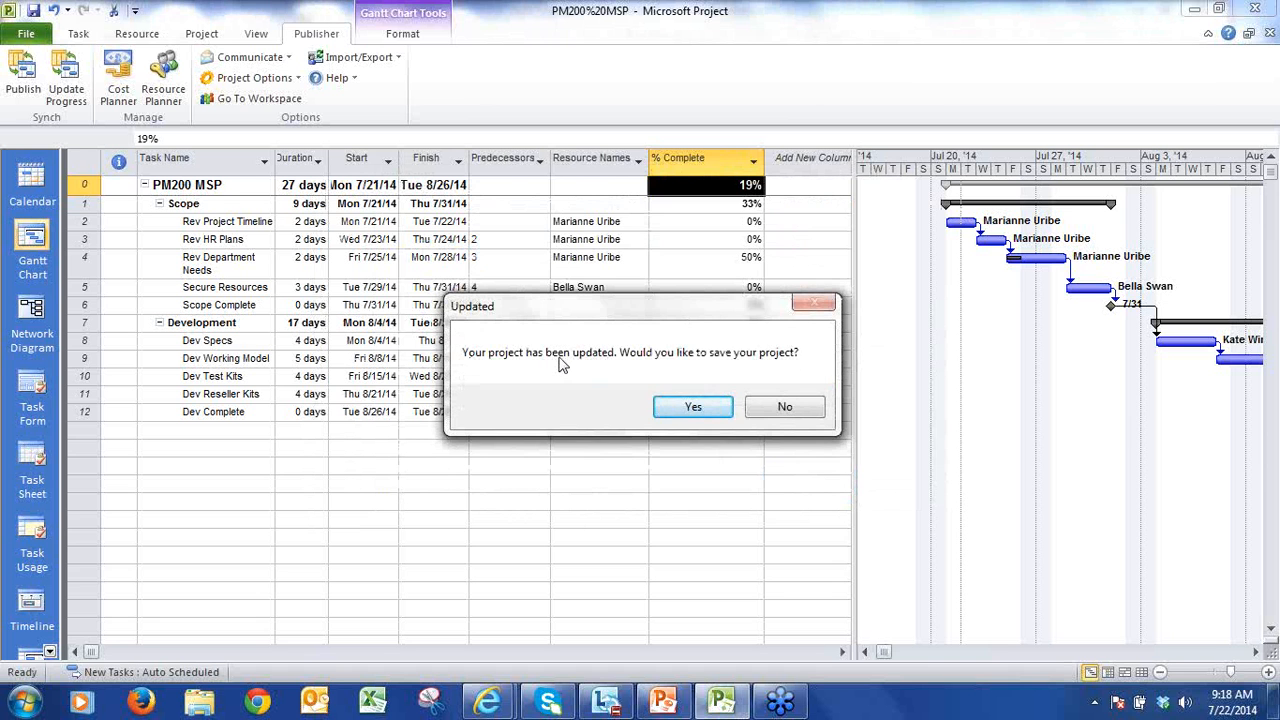
click(776, 405)
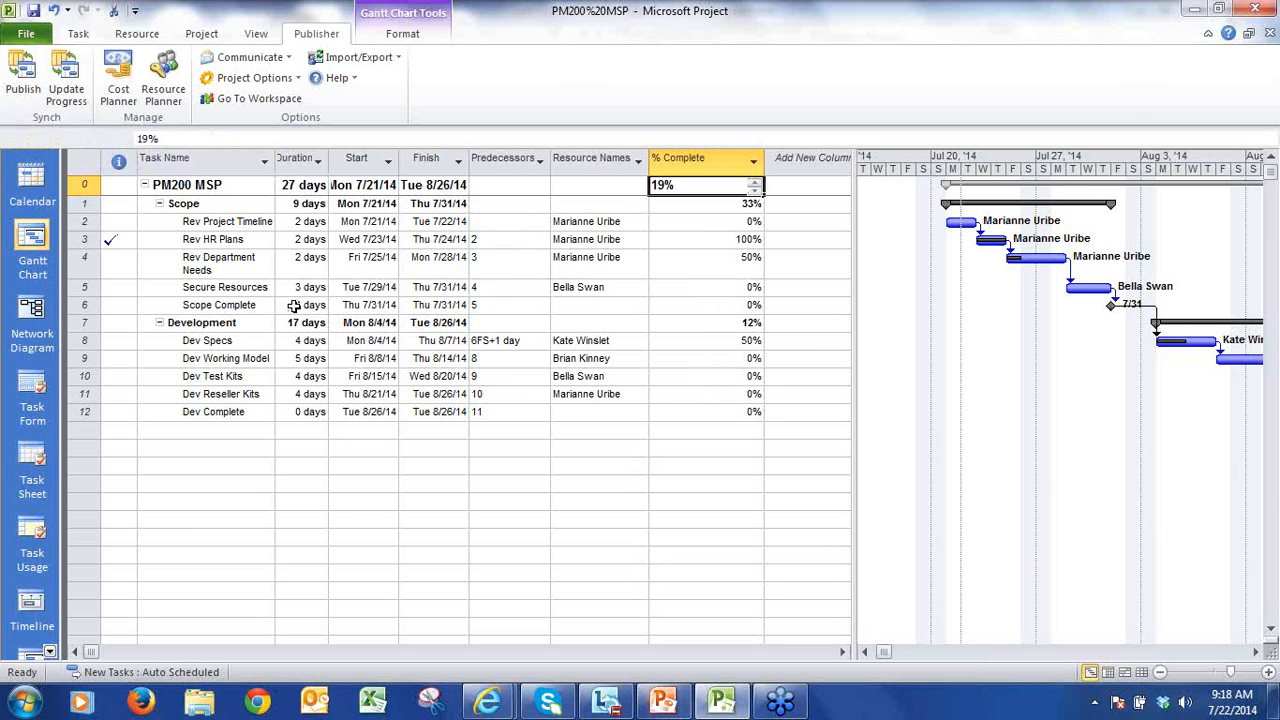
Step: Set the Rev Department Needs task to 0% complete and publish the PM200 MSP schedule
click(719, 264)
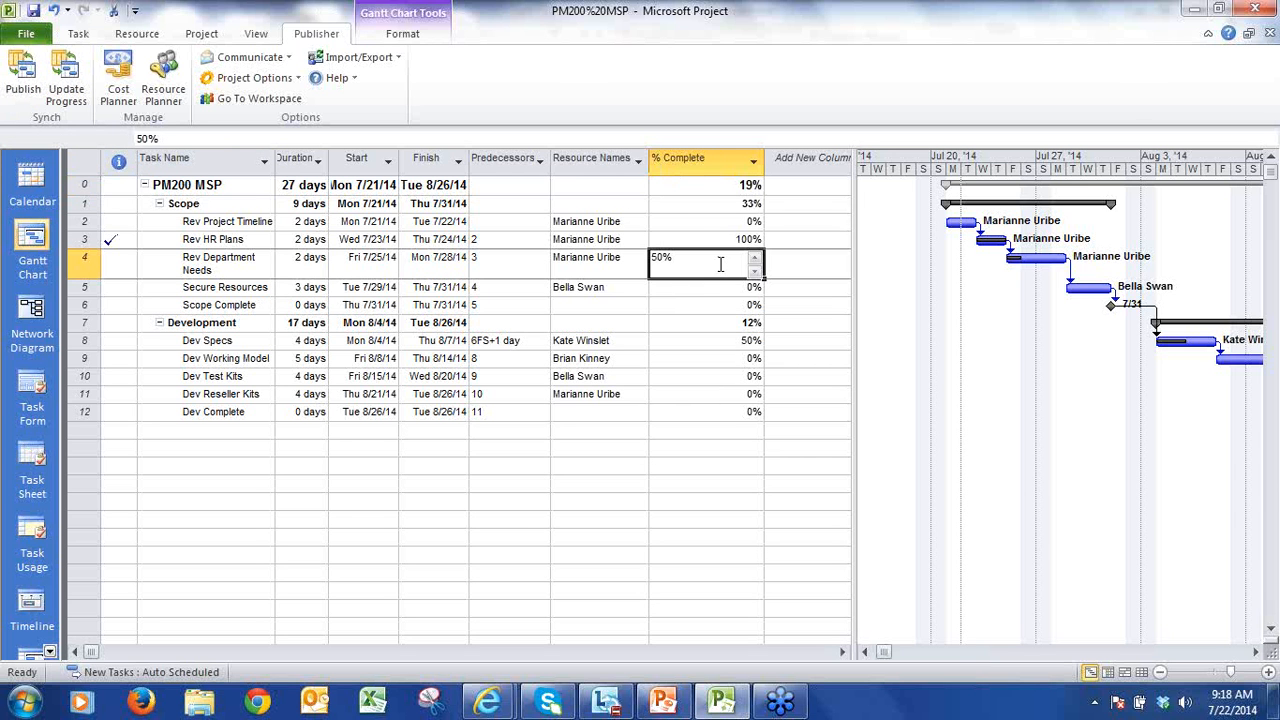
click(258, 263)
click(78, 34)
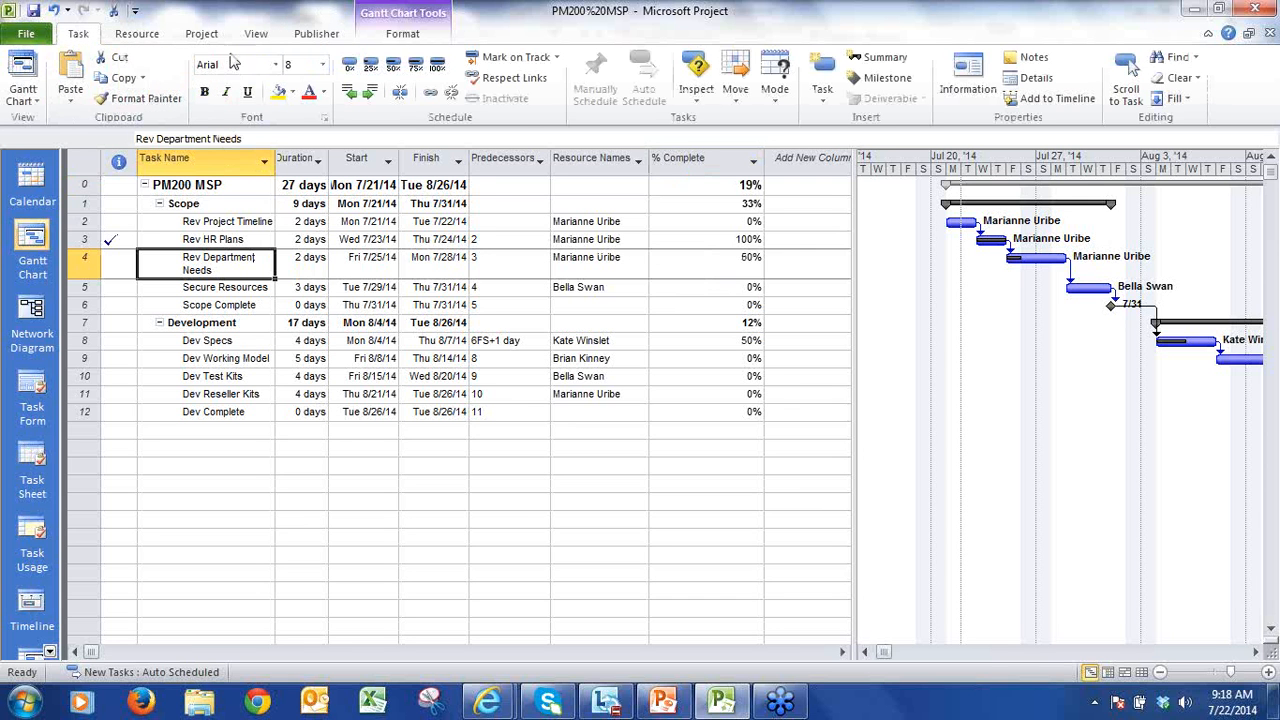
click(352, 66)
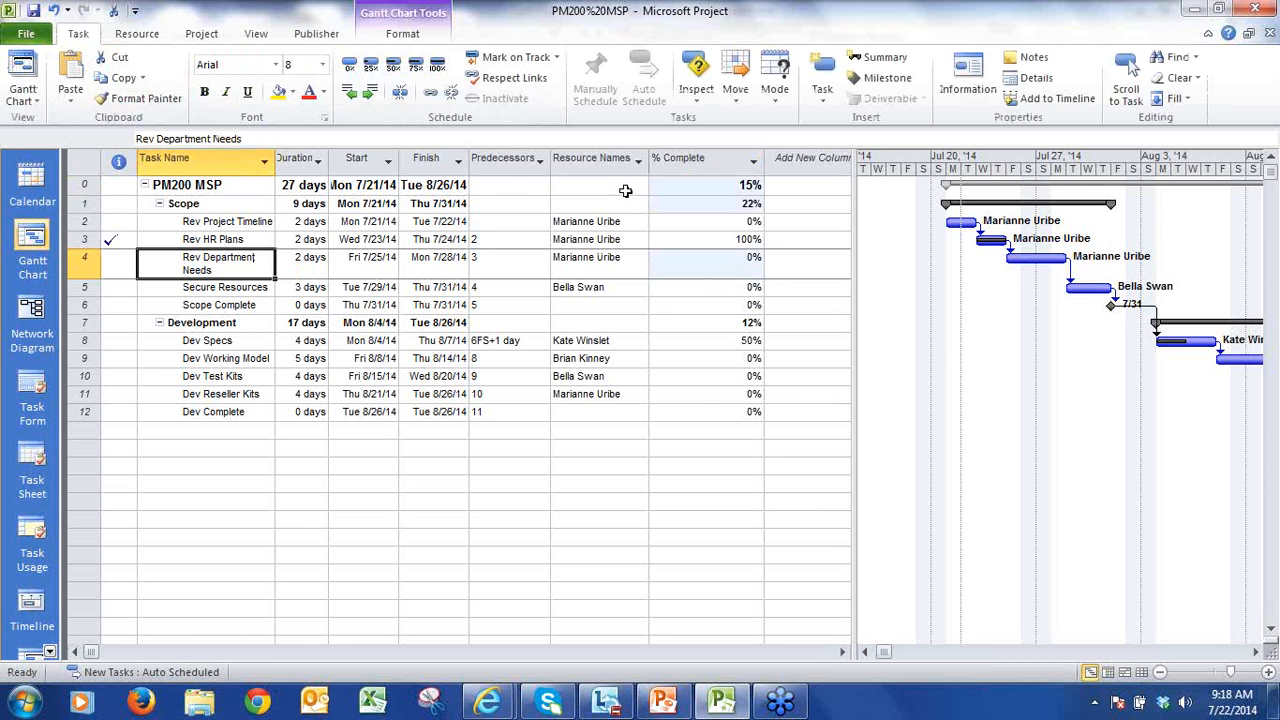
click(315, 35)
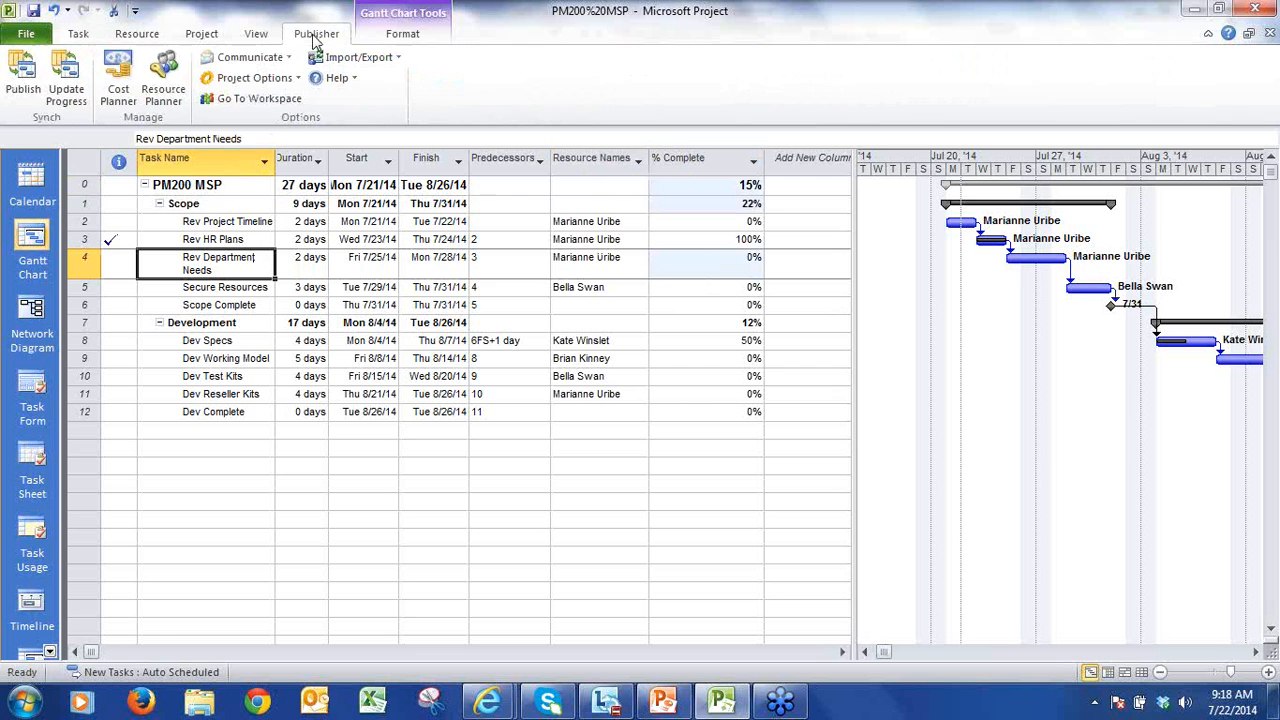
click(24, 75)
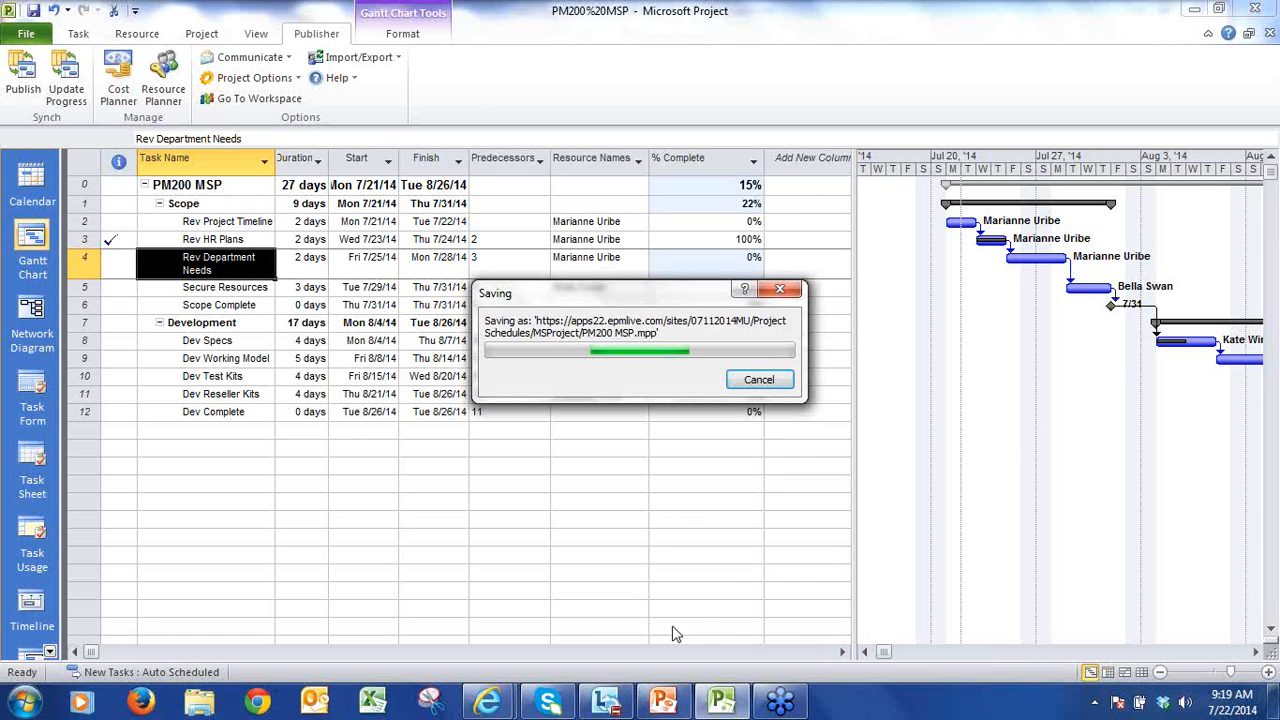
Step: Switch to the Task KanBan Board and filter AssignedTo to only the last two listed assignees, excluding blank entries
mouse_move(488, 703)
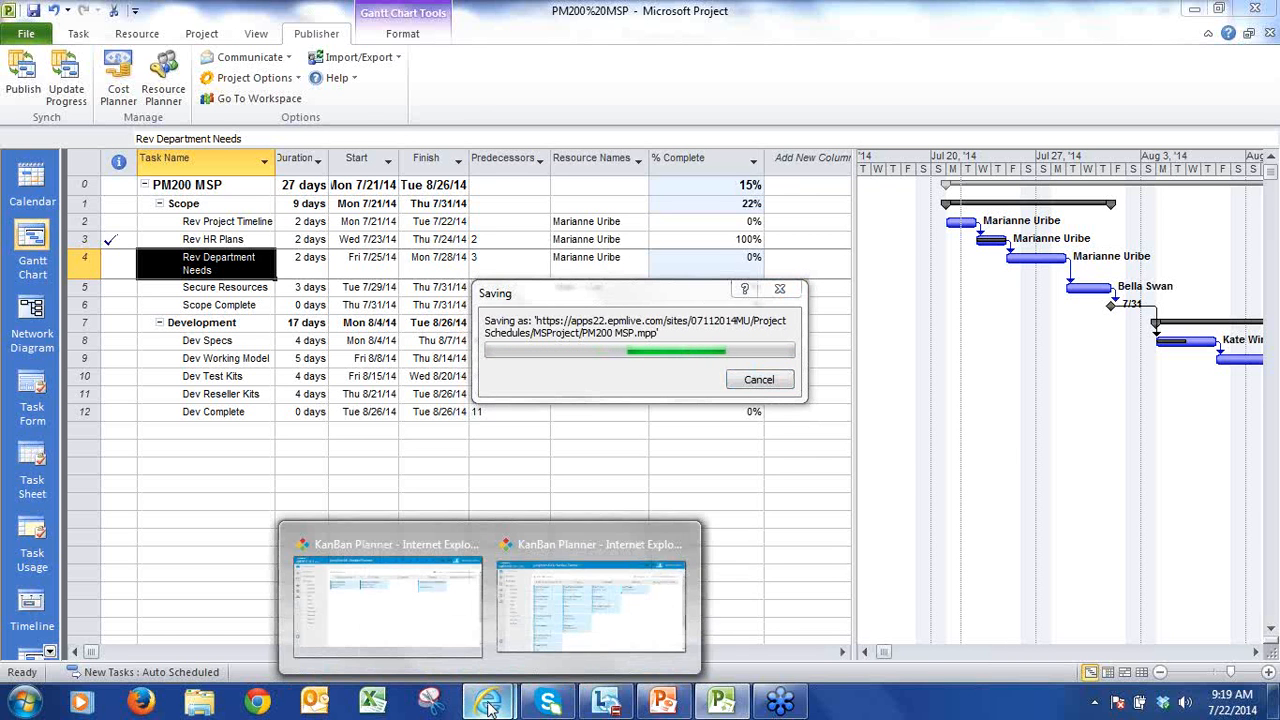
click(530, 625)
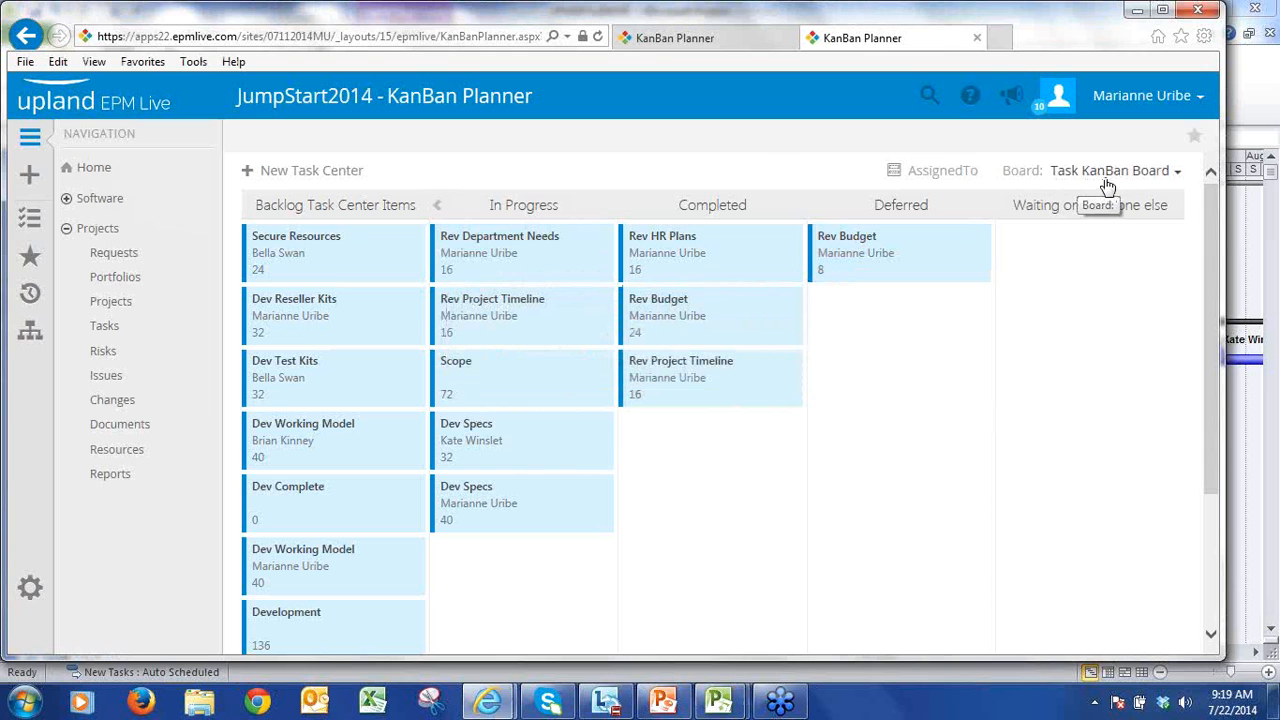
click(952, 178)
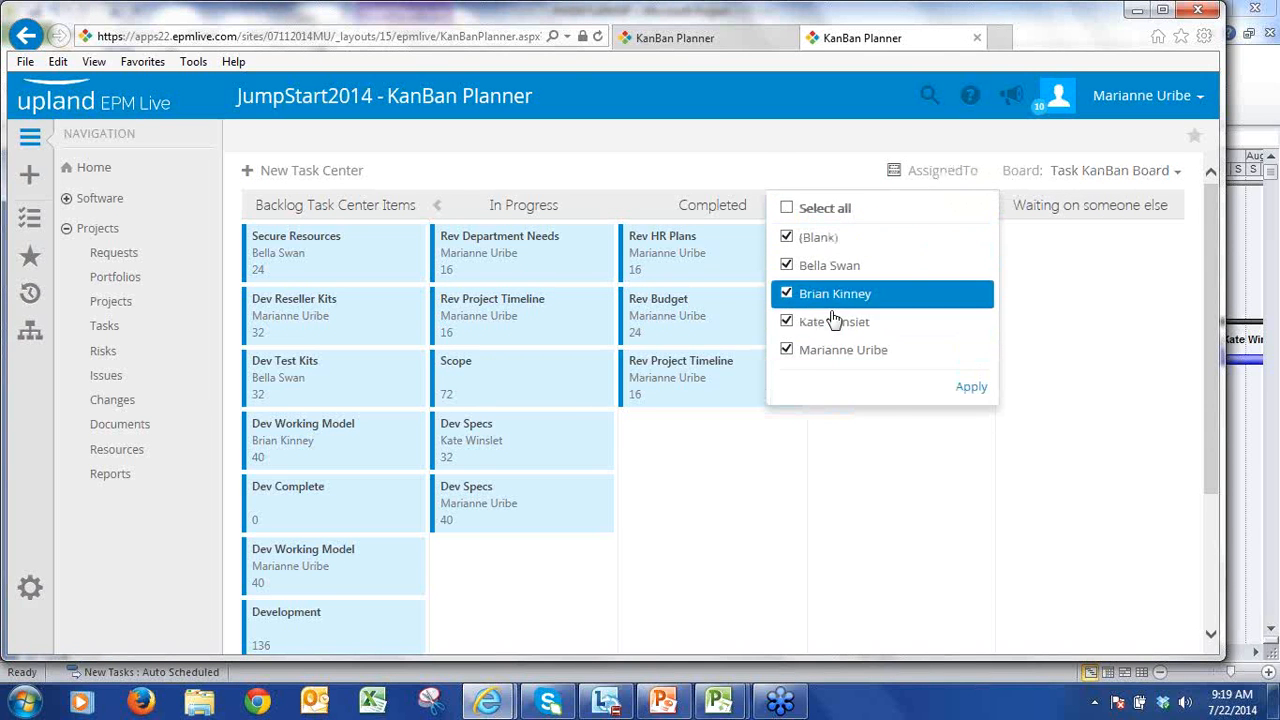
click(786, 293)
click(786, 265)
click(786, 237)
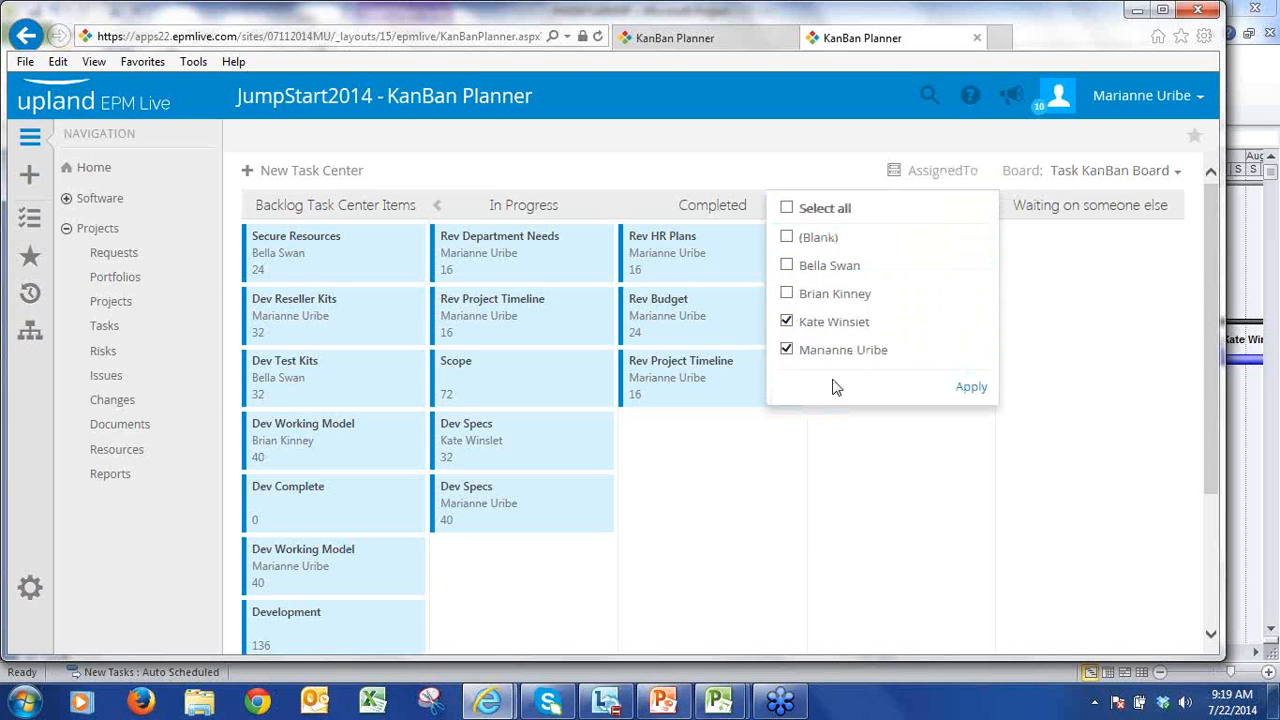
click(971, 389)
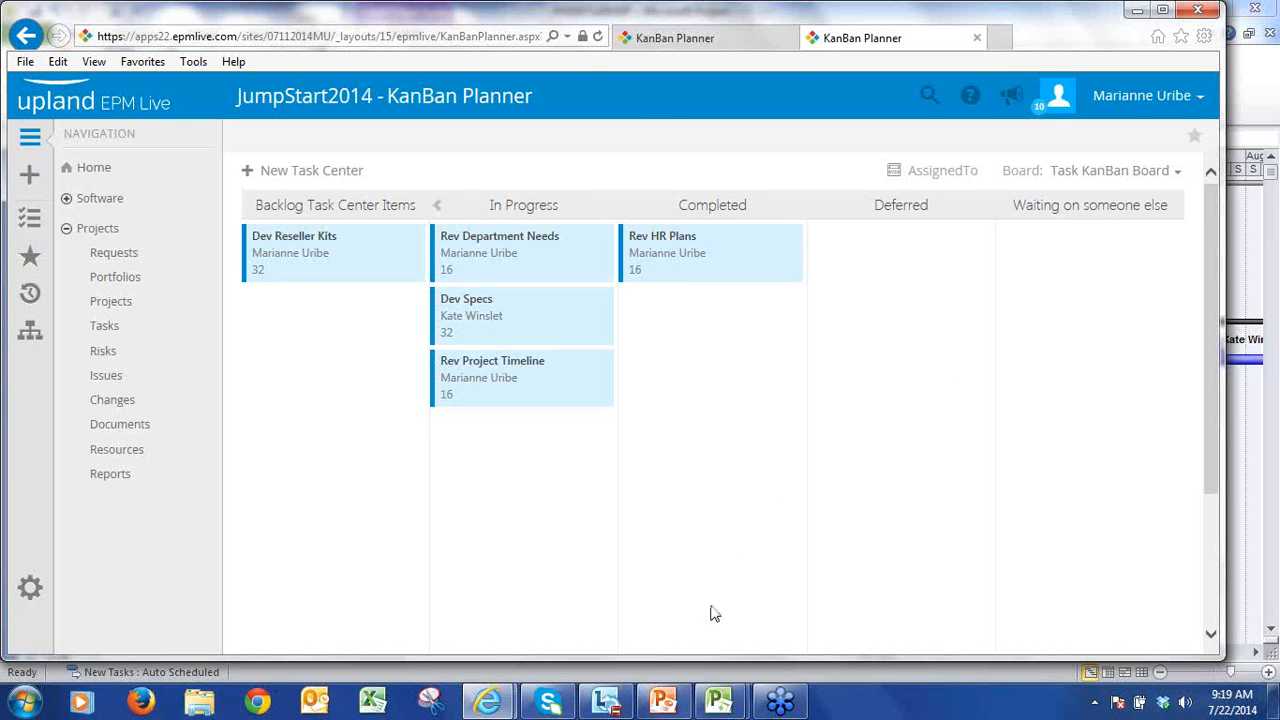
Step: Switch to the Tech Tuesday KanBan Board presentation in PowerPoint and start the slide show from the DEMO slide
click(663, 700)
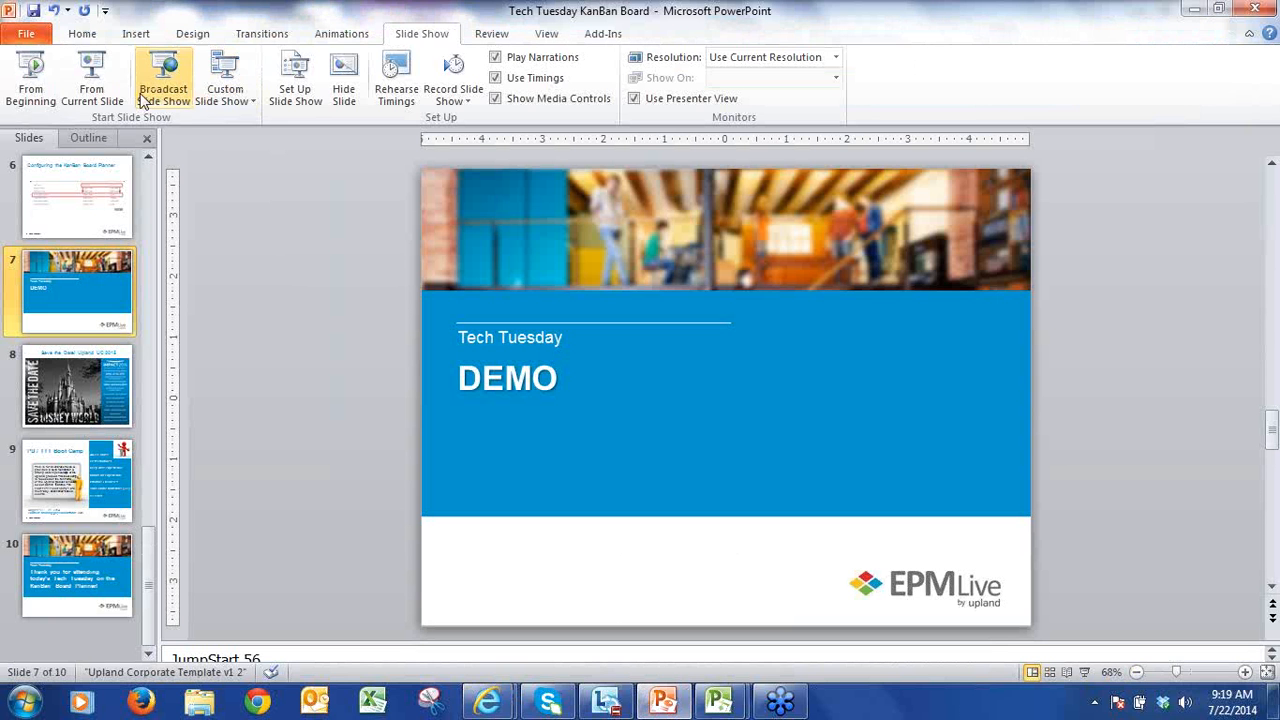
click(91, 85)
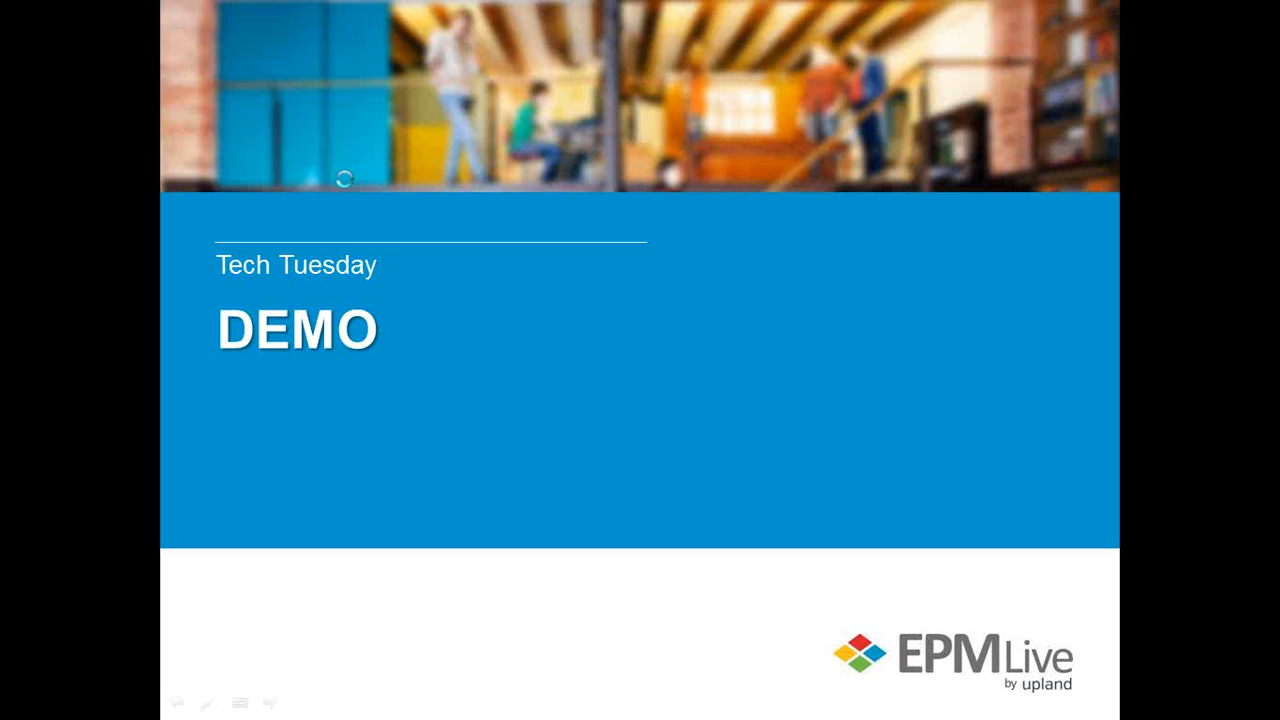